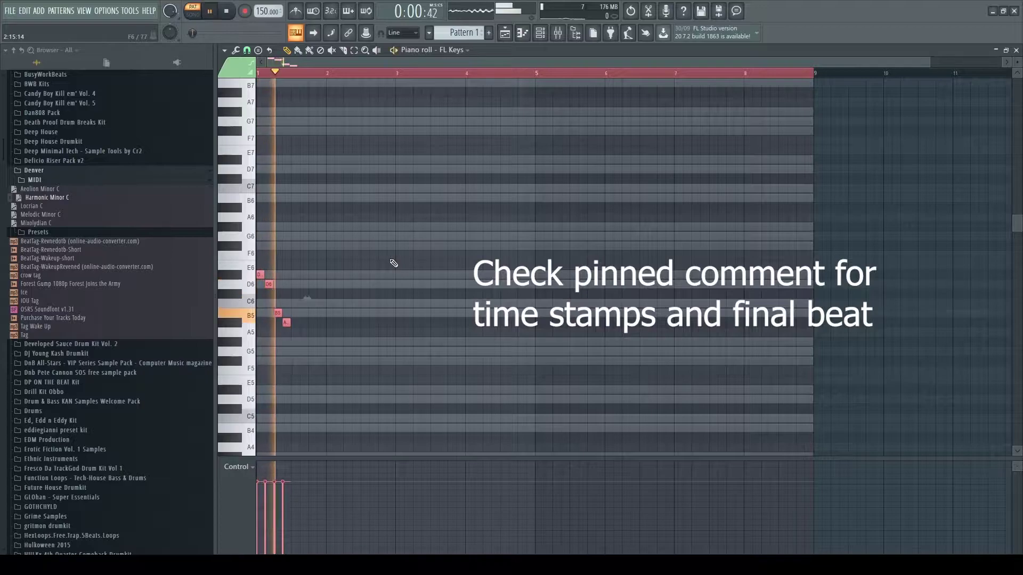
Stop playback, duplicate the four-note FL Keys phrase repeatedly until it fills eight bars, and play the pattern.
key(space)
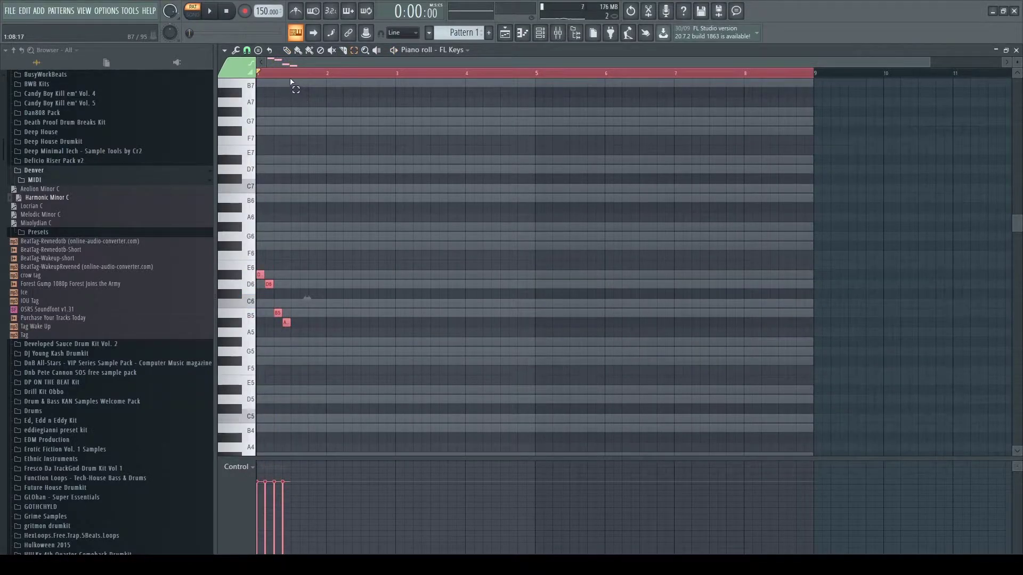
scroll(291, 81, up, 2)
key(ctrl+b)
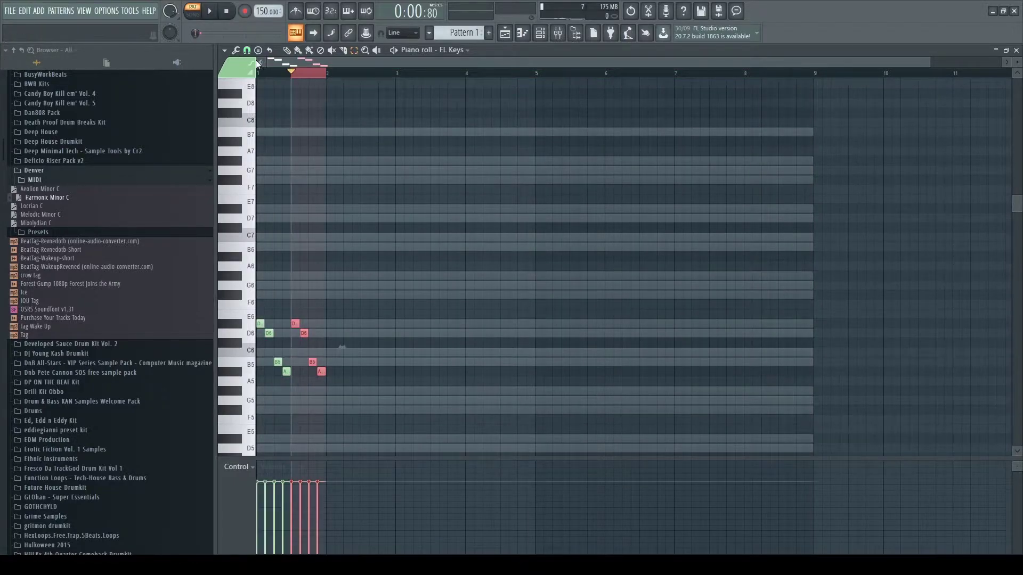
key(ctrl+a)
key(ctrl+b)
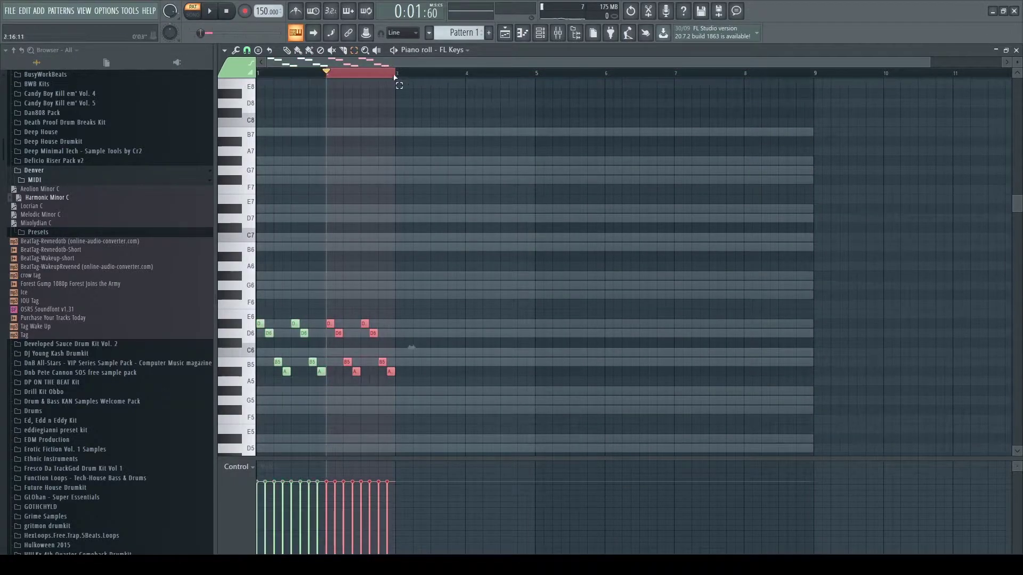
key(ctrl+a)
key(ctrl+b)
key(ctrl+a)
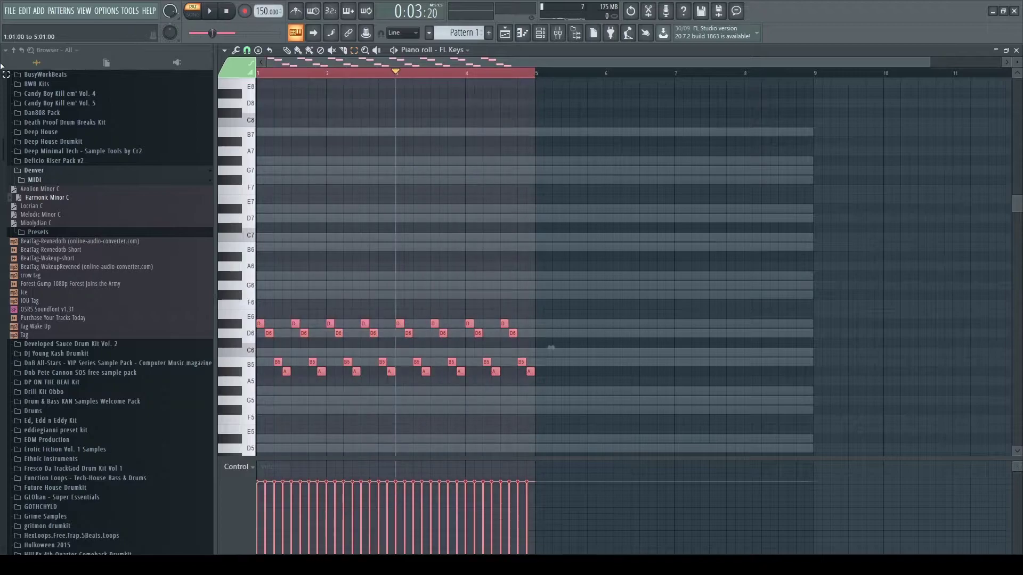
key(ctrl+b)
key(space)
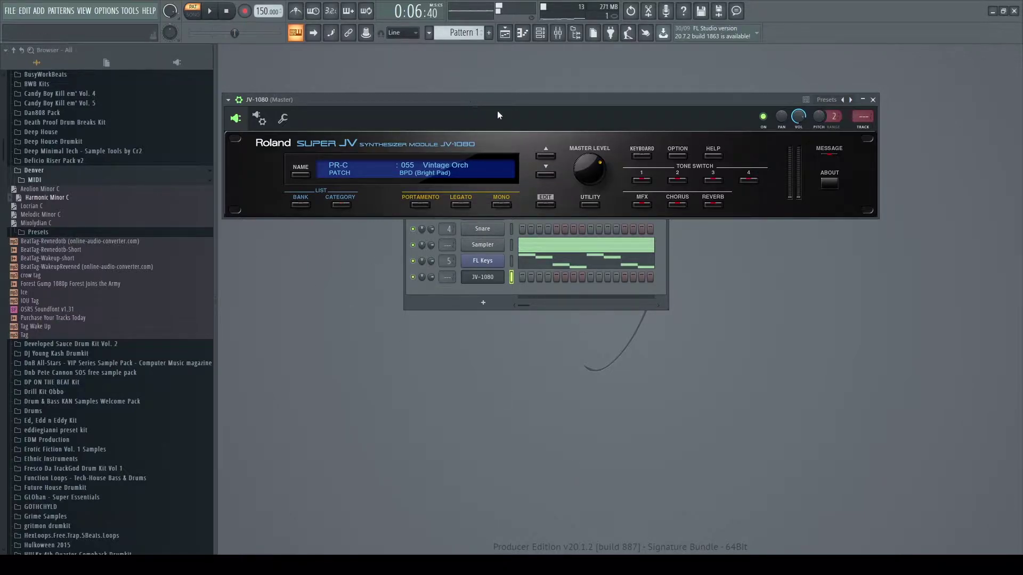
Copy the FL Keys melody into the JV-1080 channel and route that channel to mixer track 6.
click(512, 261)
click(512, 276)
key(ctrl+v)
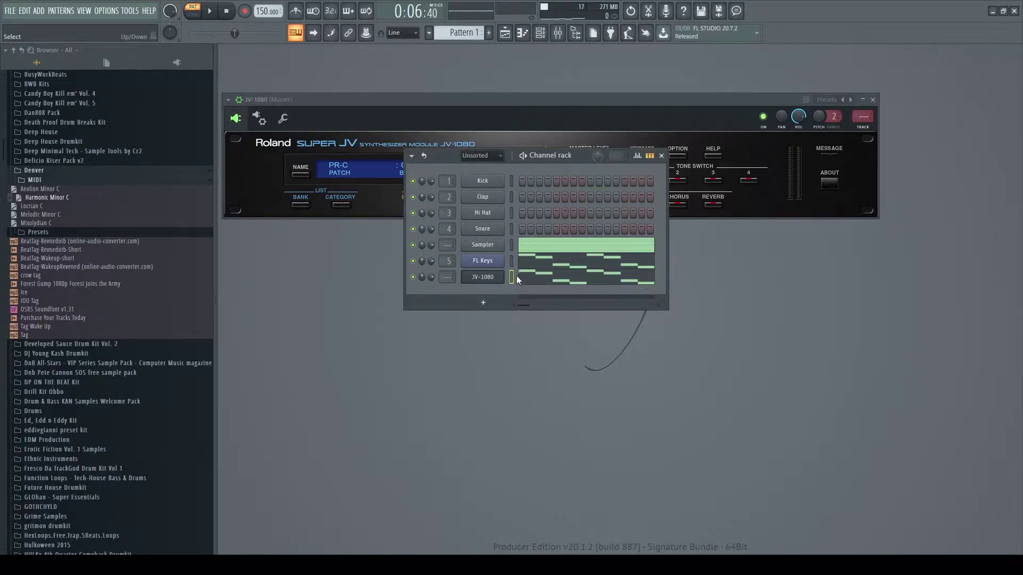
click(560, 105)
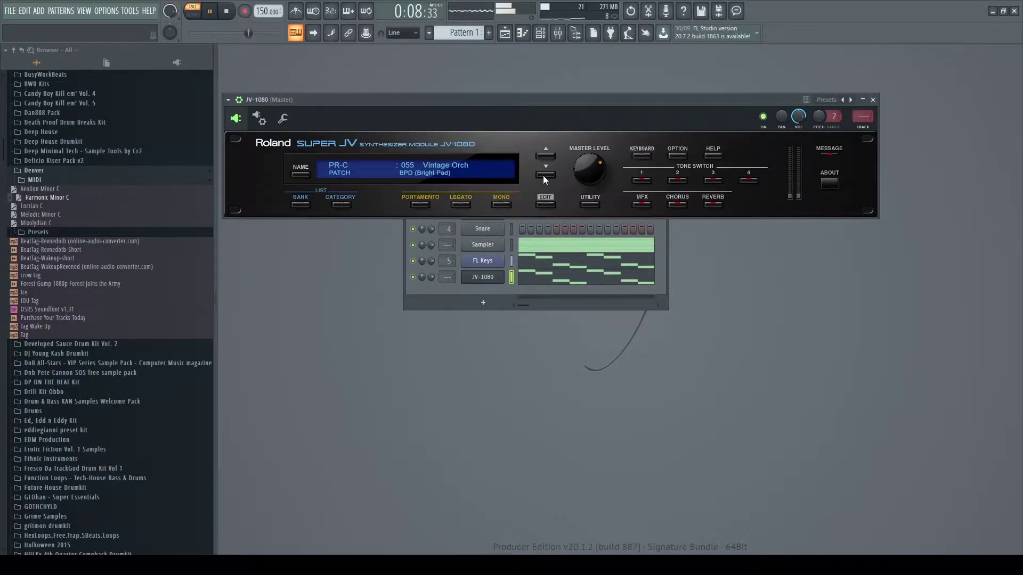
drag(447, 277, 447, 266)
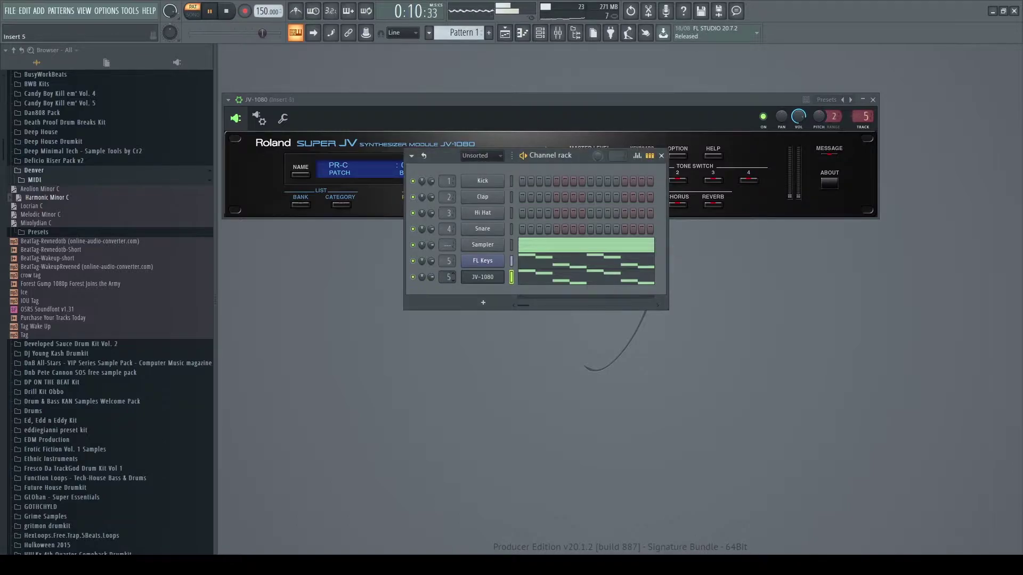
click(572, 33)
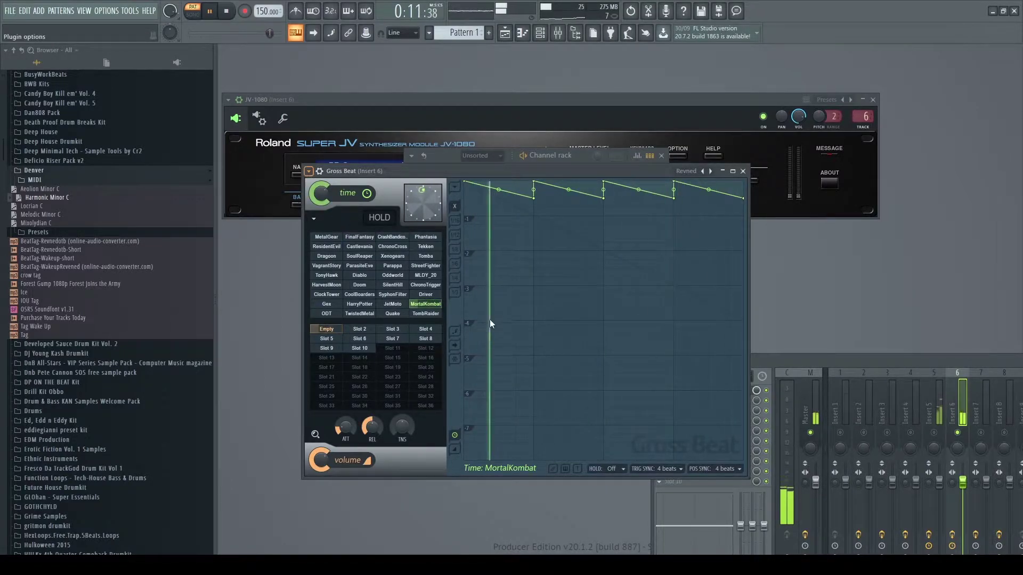
Load the Developed_Sauce_Half_Time_and_Double_Time preset in Gross Beat on Insert 6, audition its time slots, and choose time slot 4.
click(482, 242)
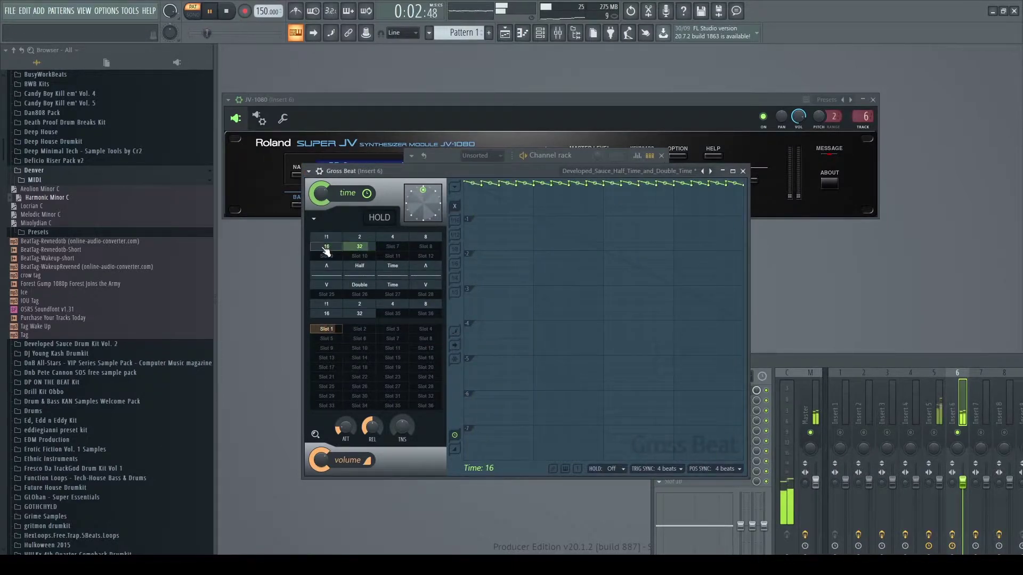
click(325, 245)
click(358, 236)
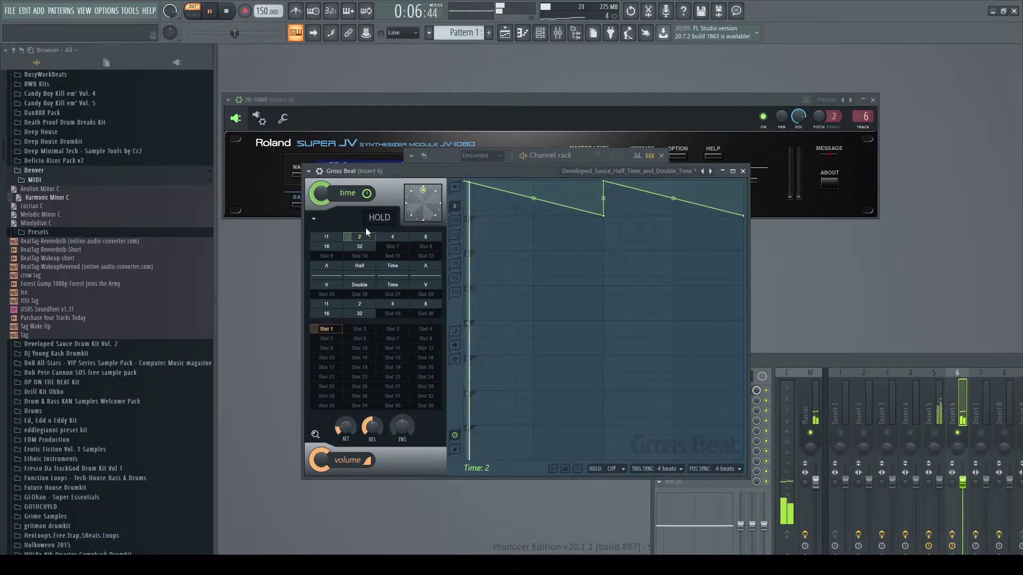
click(390, 236)
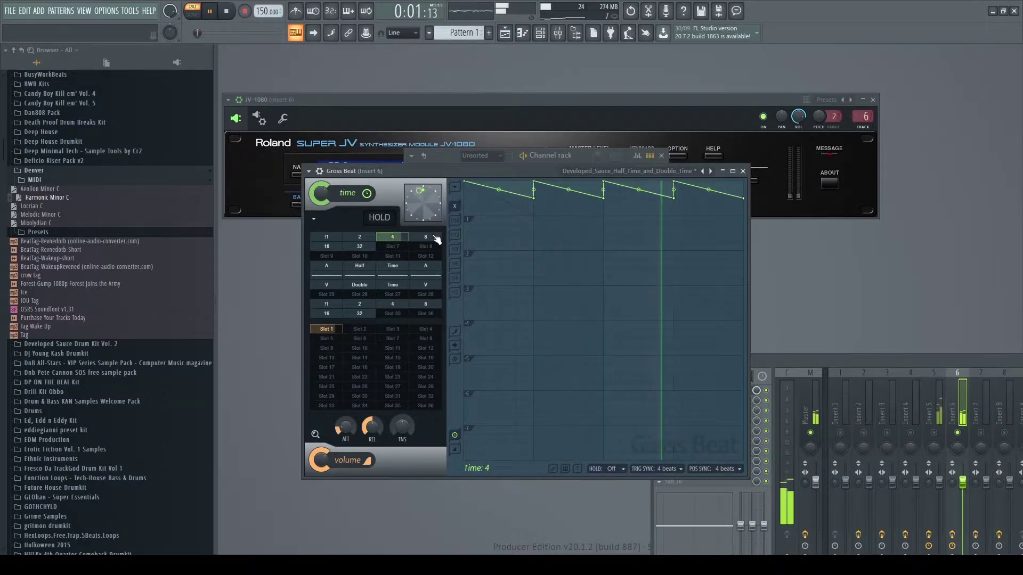
click(743, 170)
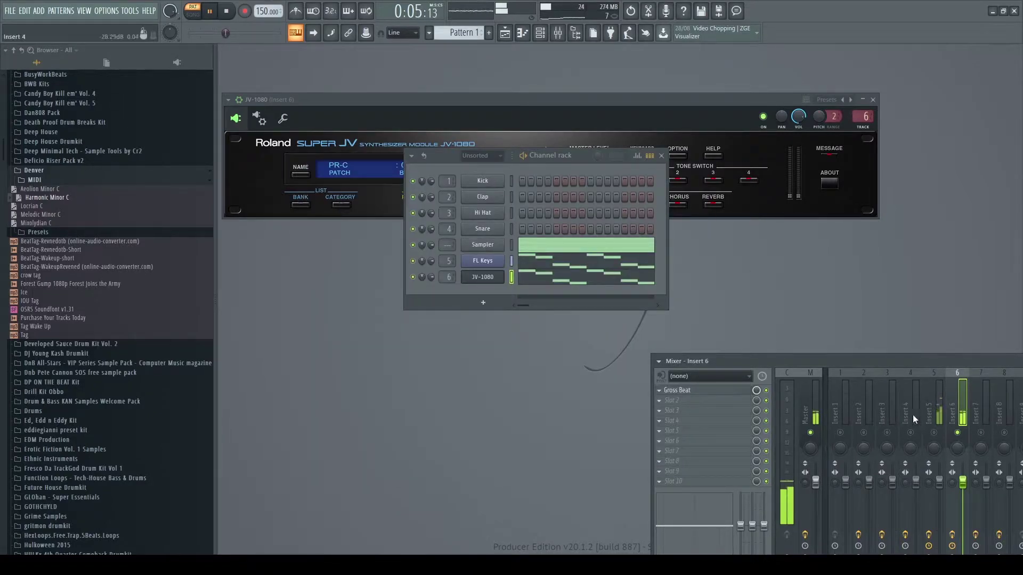
Lower the Insert 5 and Insert 6 faders and switch the JV-1080 to patch 053 E-Motion Pad.
drag(941, 485, 962, 497)
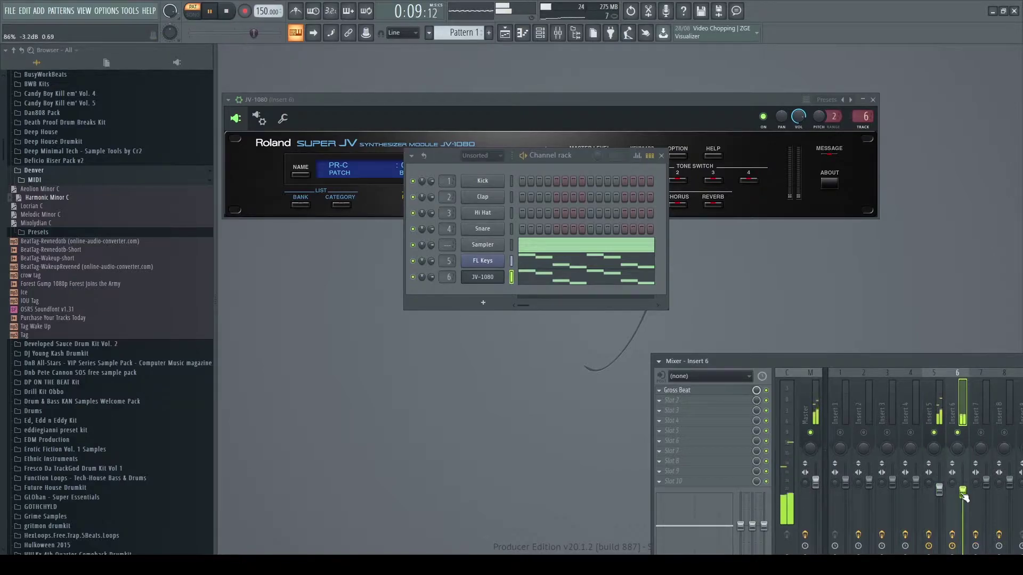
drag(471, 100, 467, 103)
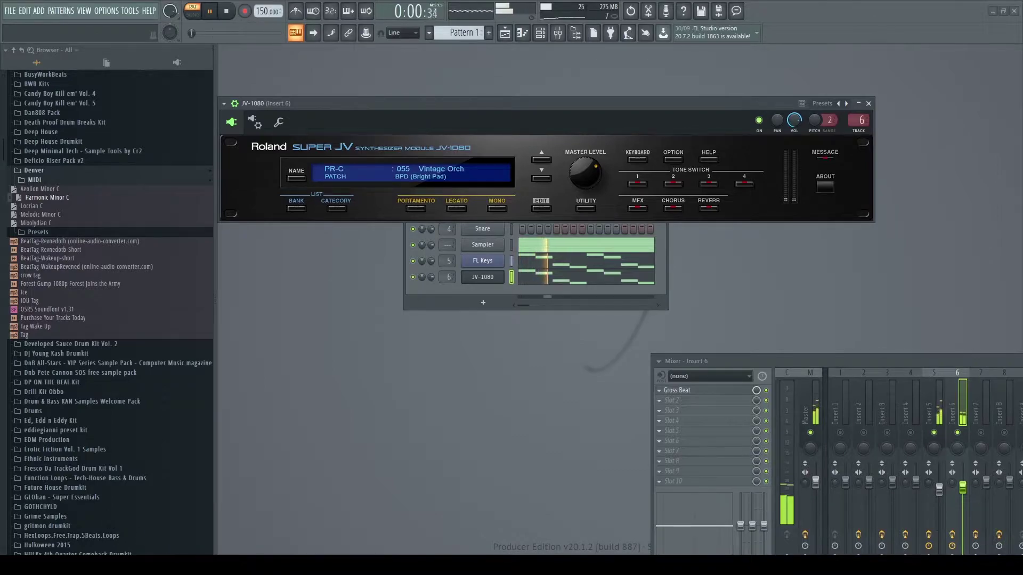
click(542, 159)
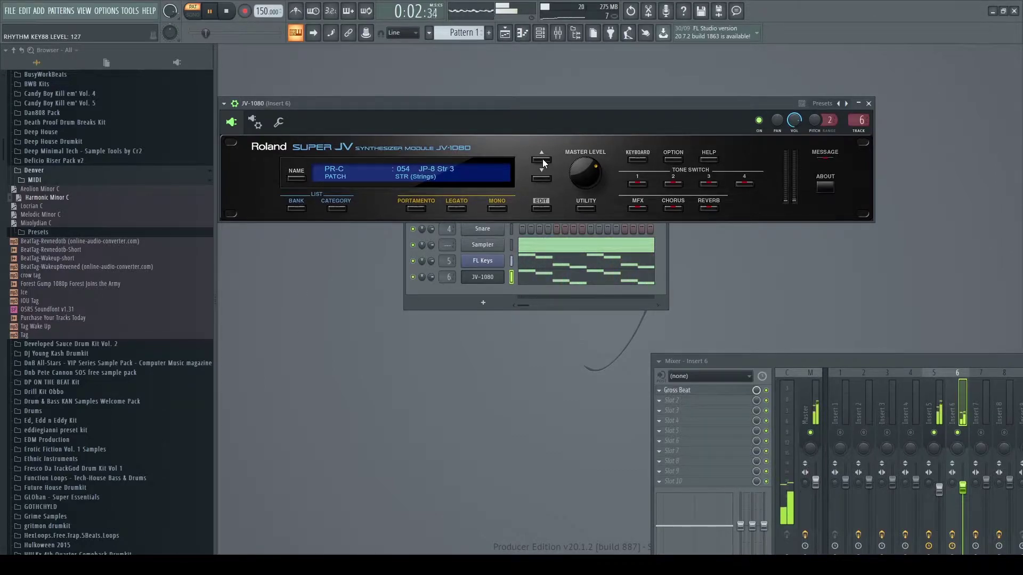
click(542, 159)
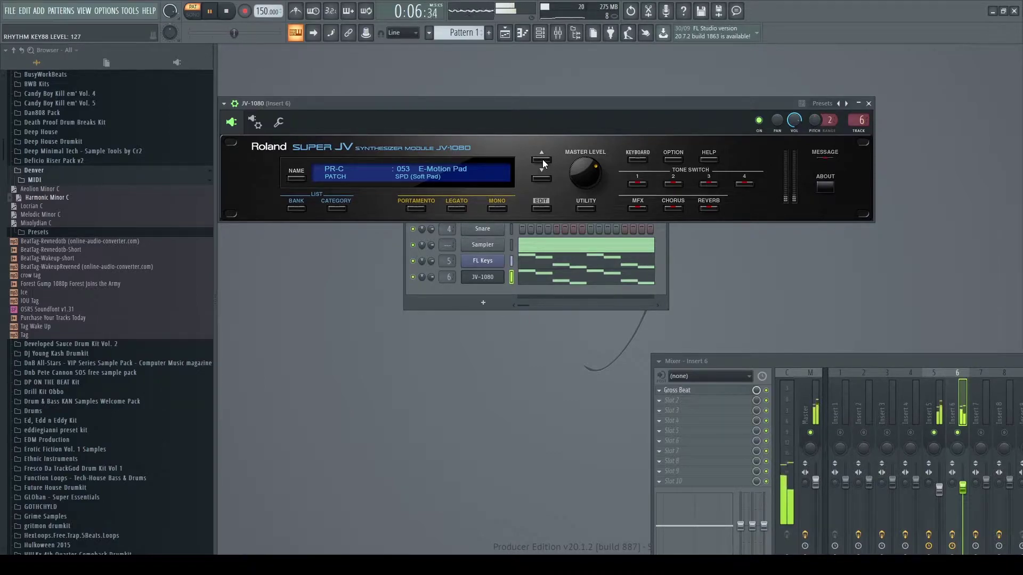
Clone the JV-1080 channel, copy the melody into the clone, and route it to mixer track 7.
click(491, 276)
key(alt+c)
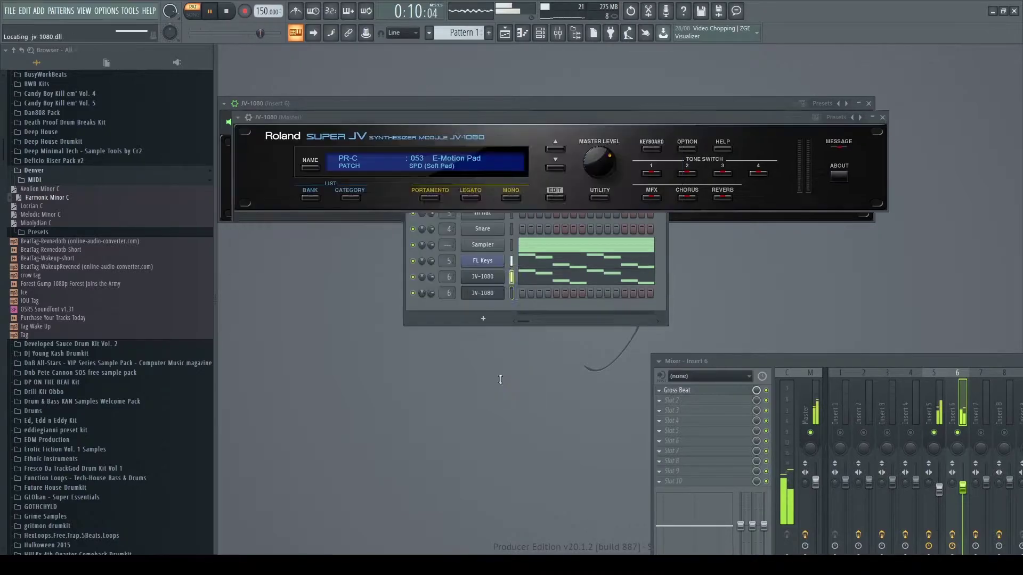
drag(448, 294, 448, 288)
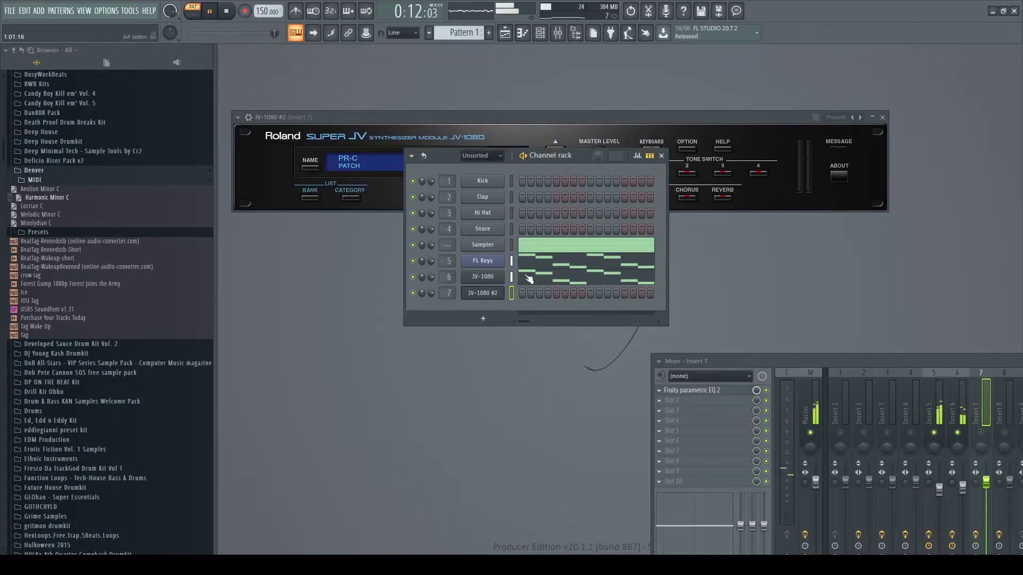
scroll(448, 293, down, 1)
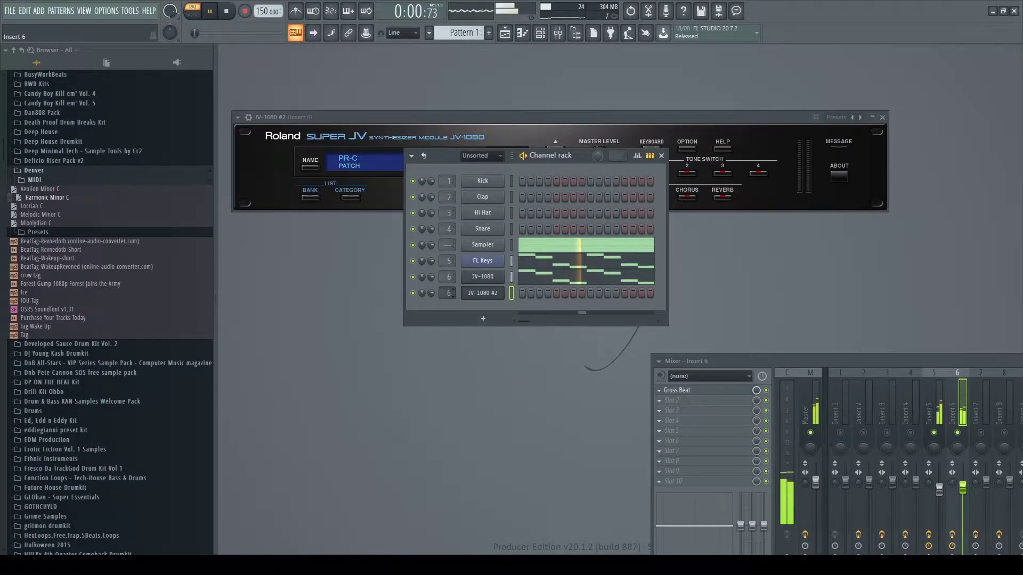
click(511, 293)
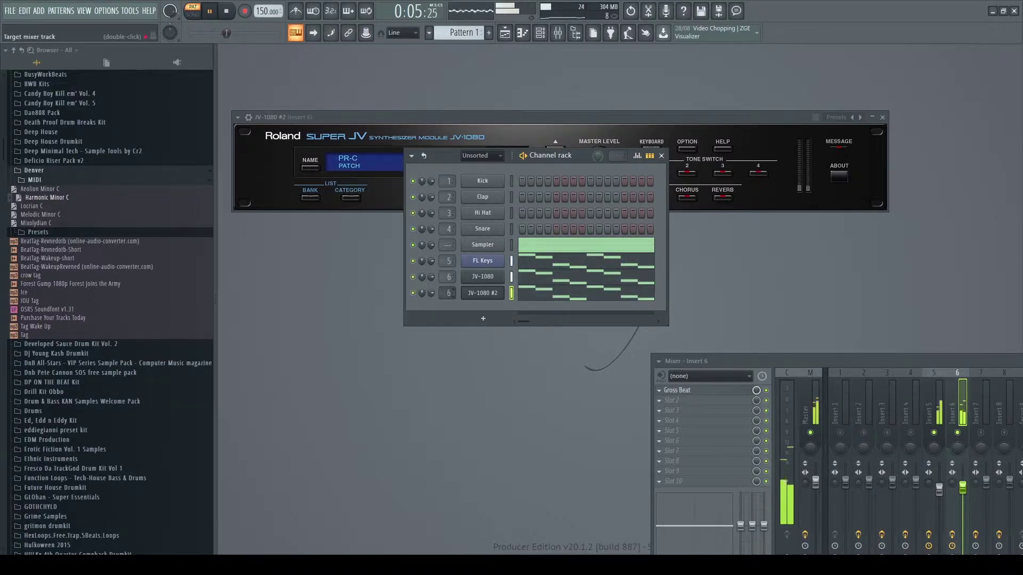
scroll(449, 293, up, 1)
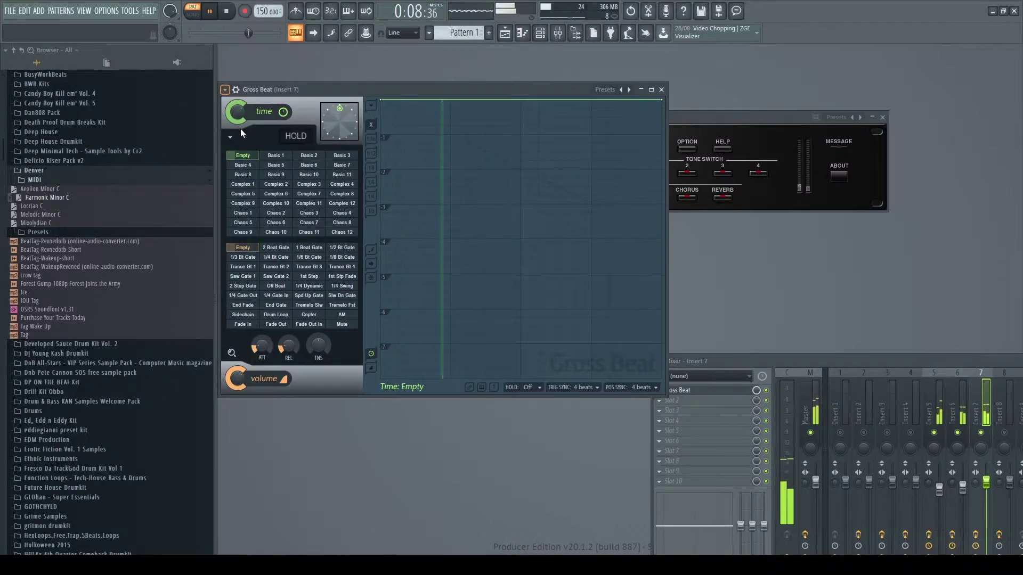
Load Developed_Sauce_Half_Time_and_Double_Time in Gross Beat on Insert 7, choose time slot 4, and reduce the time mix to about 66%.
click(399, 164)
click(287, 158)
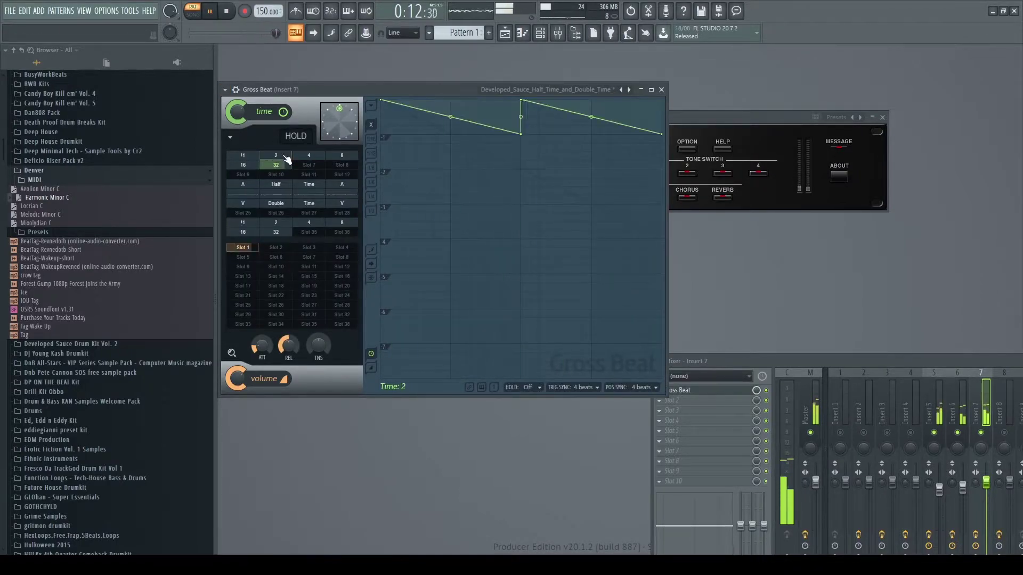
click(309, 156)
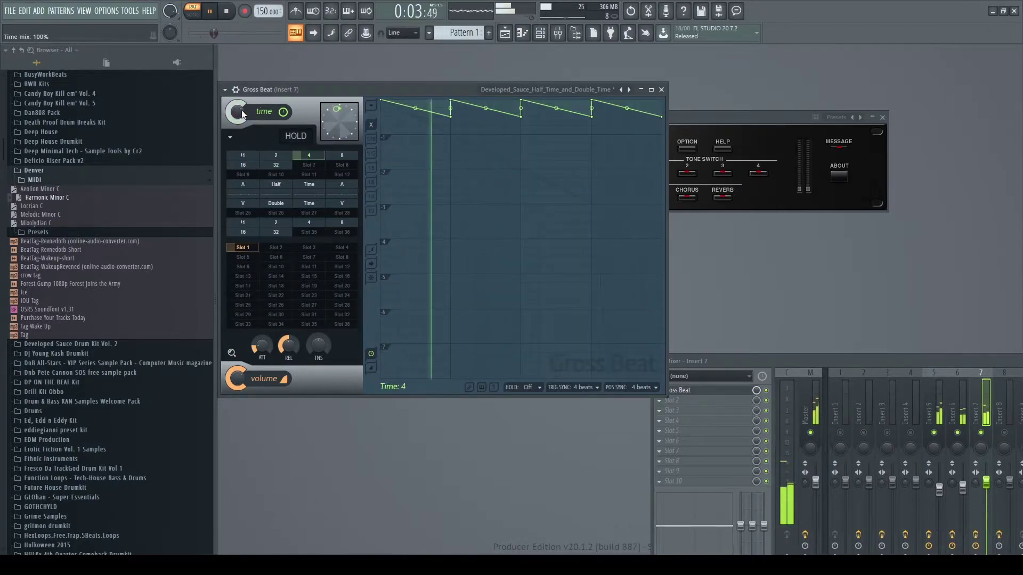
drag(241, 110, 241, 128)
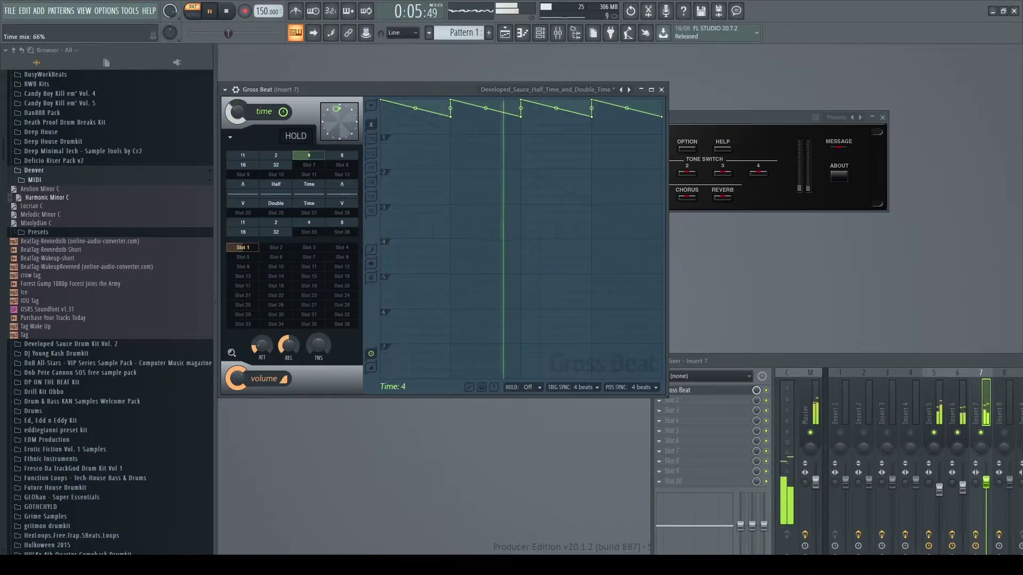
Pan Inserts 6 and 7 to opposite sides and lower both faders, with Insert 7 at about 87%.
drag(980, 448, 951, 448)
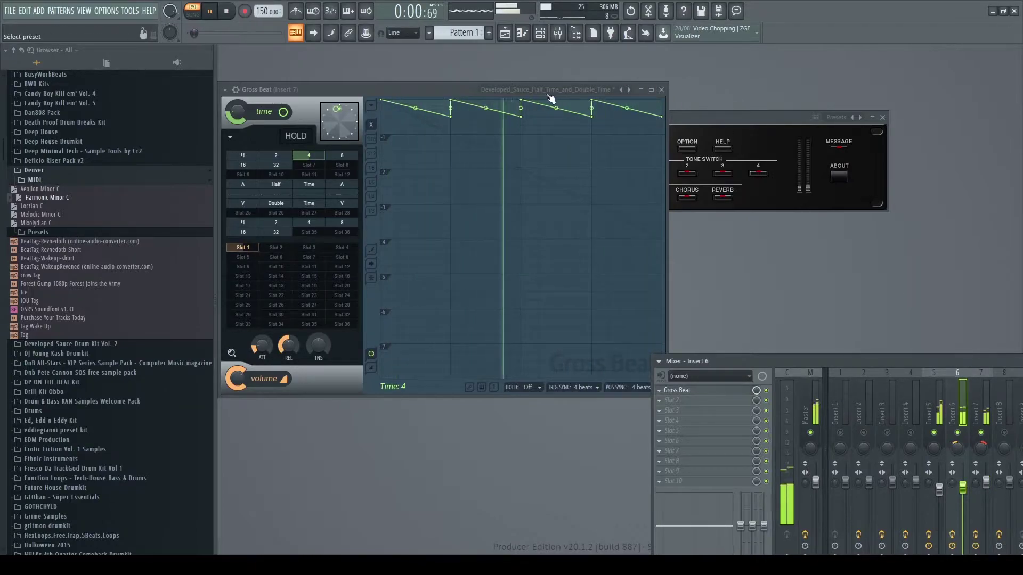
drag(962, 488, 986, 492)
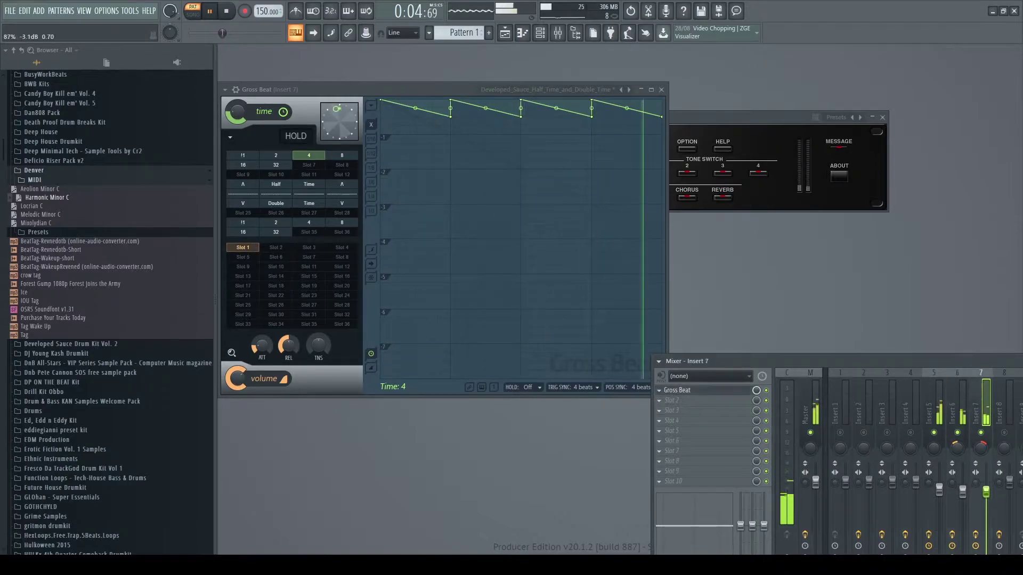
Add FabFilter Pro-Q 3 to Insert 6 with the Low Cut Brickwall preset and set its cutoff to about 251 Hz.
drag(932, 361, 723, 169)
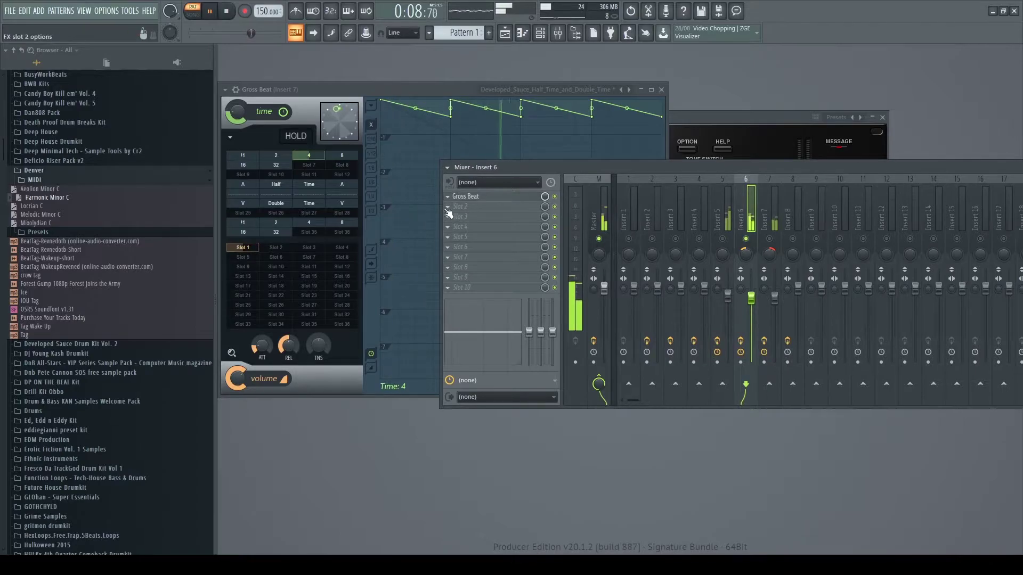
click(720, 207)
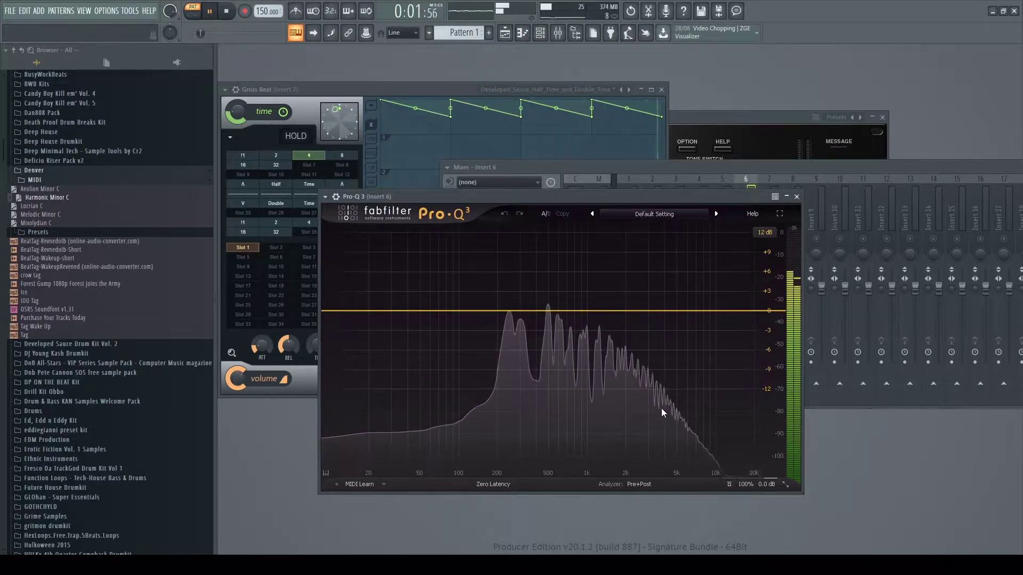
click(672, 439)
click(424, 312)
drag(401, 435, 390, 402)
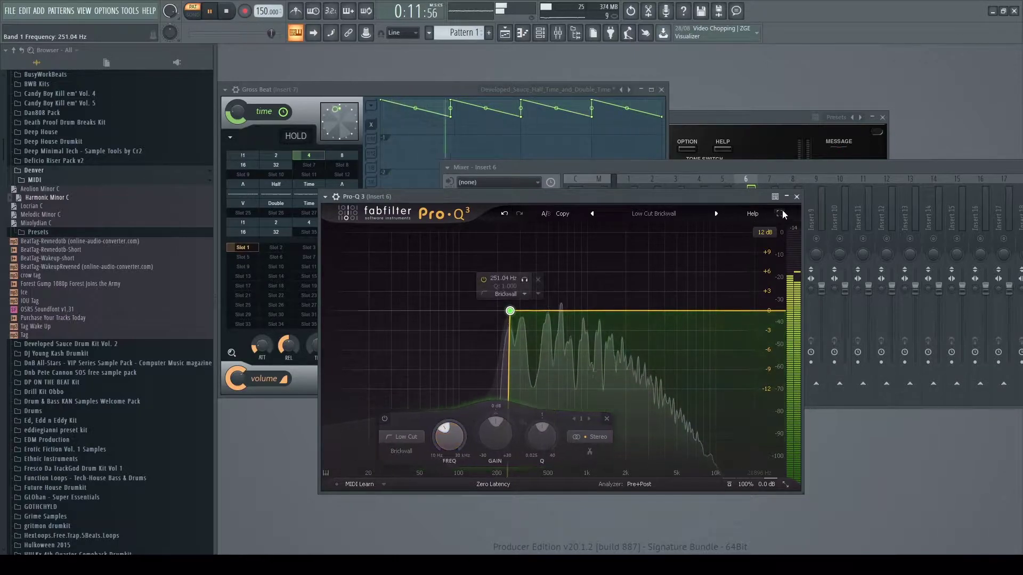
click(796, 197)
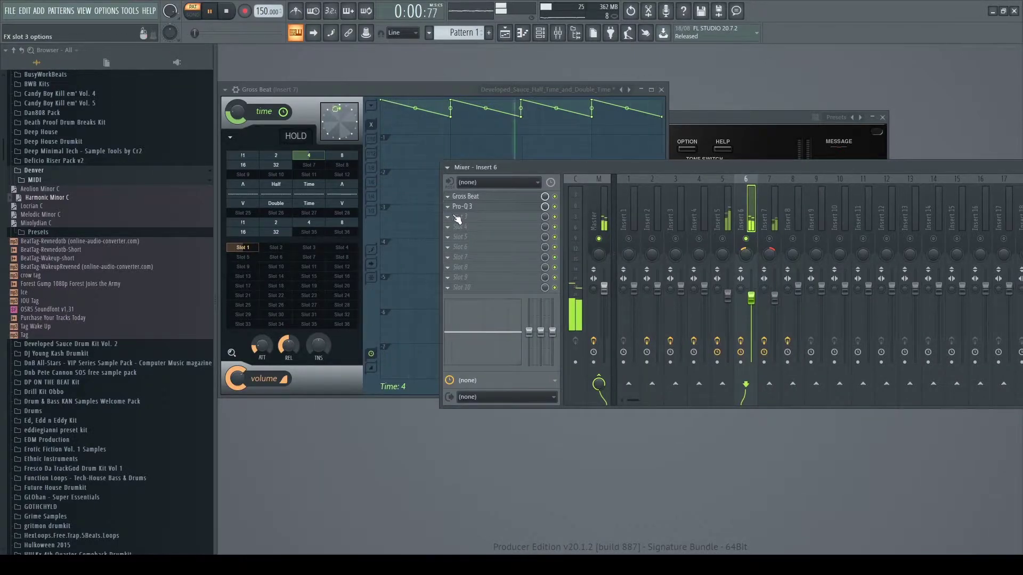
Move Pro-Q 3 to effect slot 3 on Insert 6 and add ValhallaVintageVerb in slot 2 with 0.20 s decay and 12.4% mix.
drag(451, 214, 449, 213)
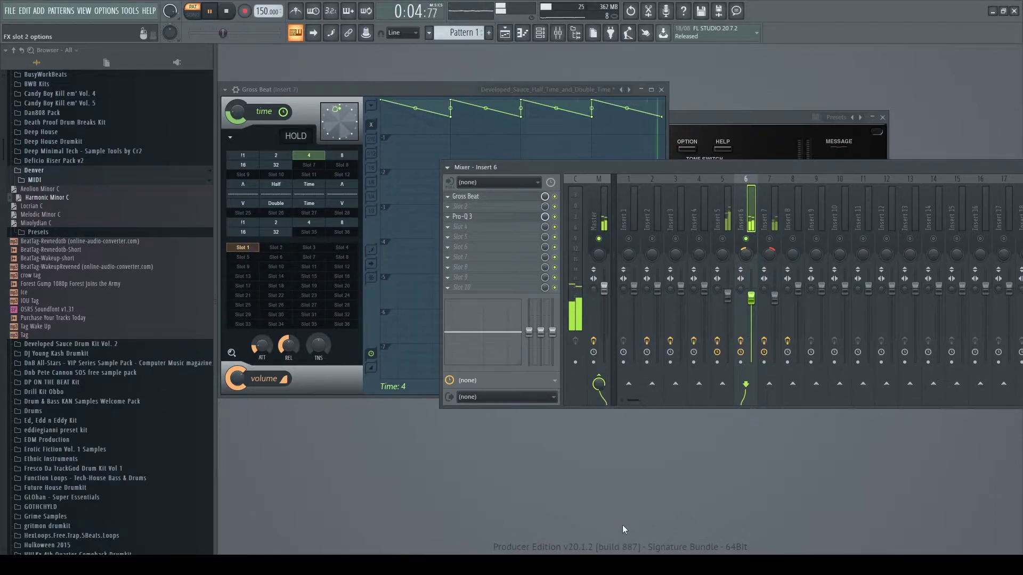
drag(313, 201, 310, 240)
drag(255, 196, 291, 316)
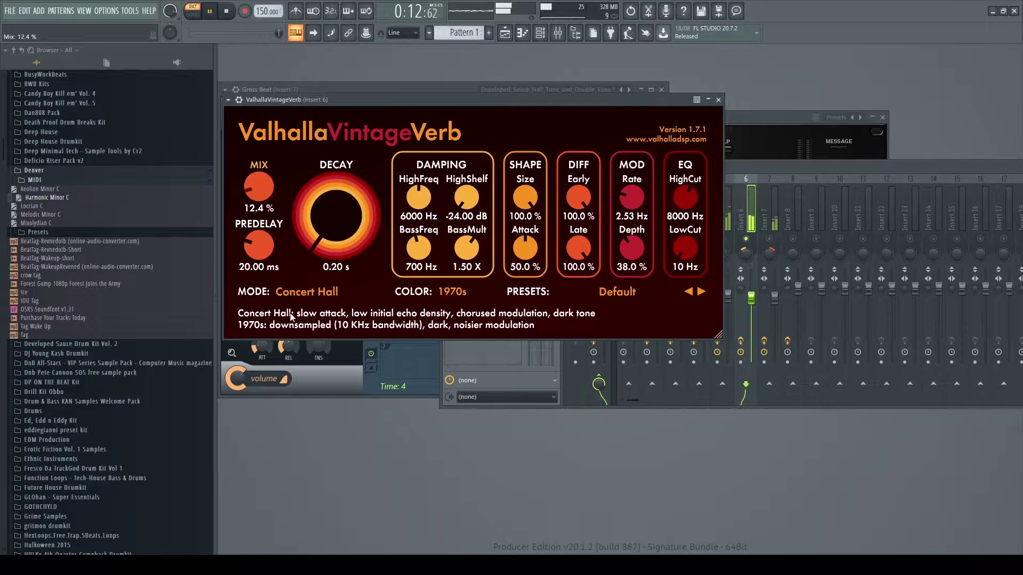
click(718, 100)
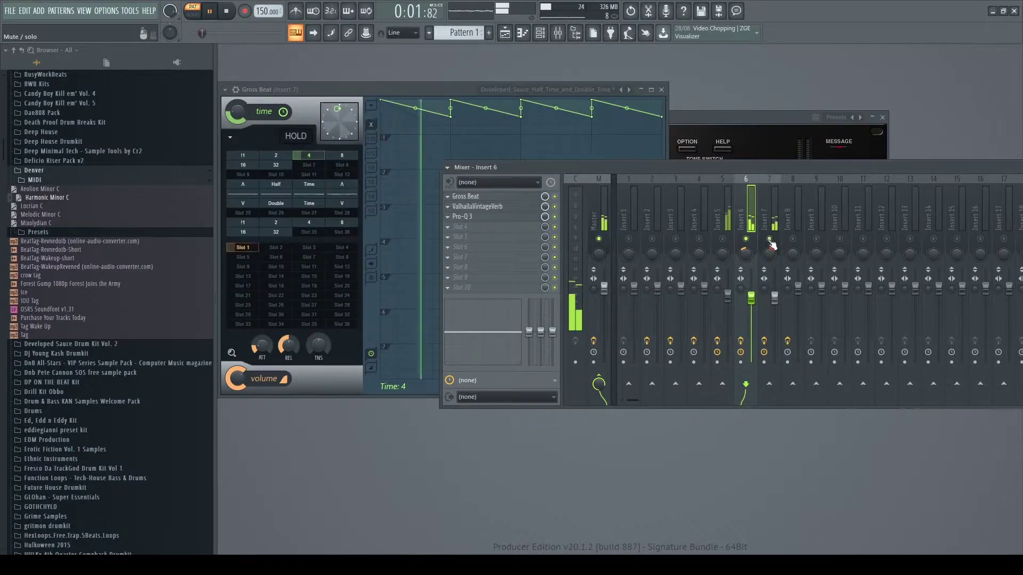
Add FabFilter Pro-Q 3 to Insert 7 and adjust an EQ band at the low end of the spectrum.
click(771, 202)
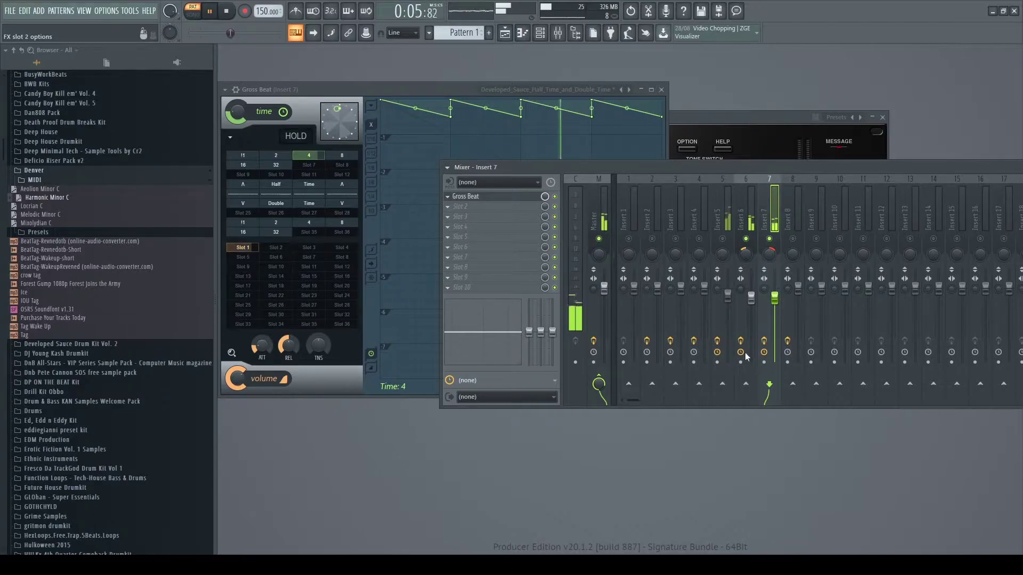
click(715, 189)
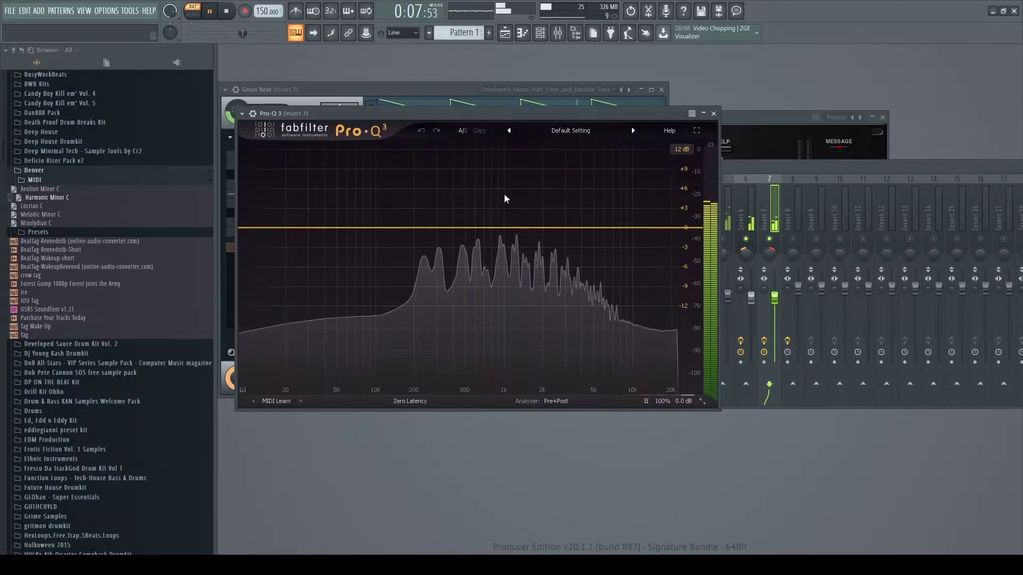
click(584, 133)
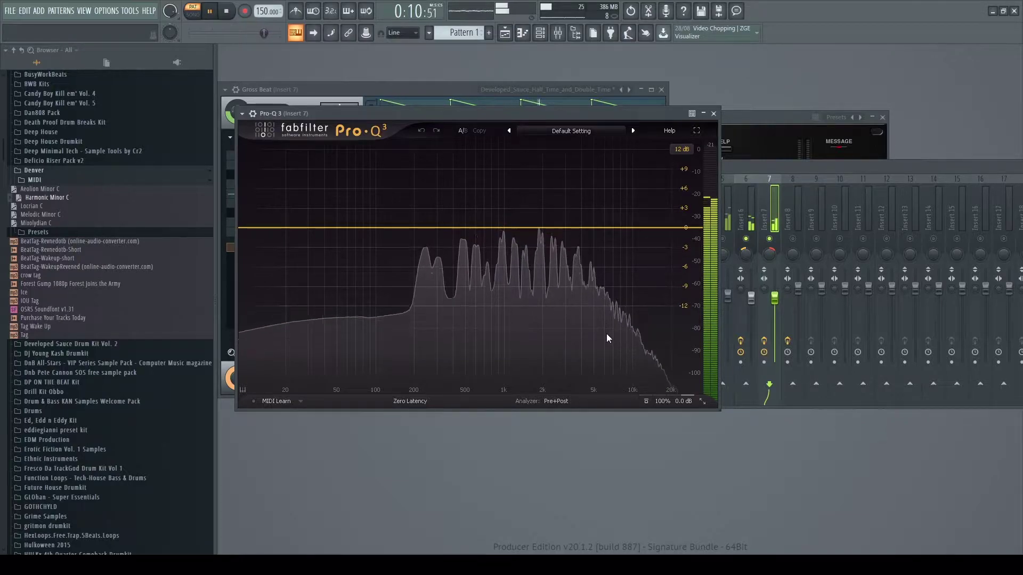
click(587, 404)
click(337, 228)
drag(282, 366, 296, 332)
click(713, 113)
Unmute Insert 5 and lower its fader slightly, and close the Gross Beat and JV-1080 windows.
click(747, 254)
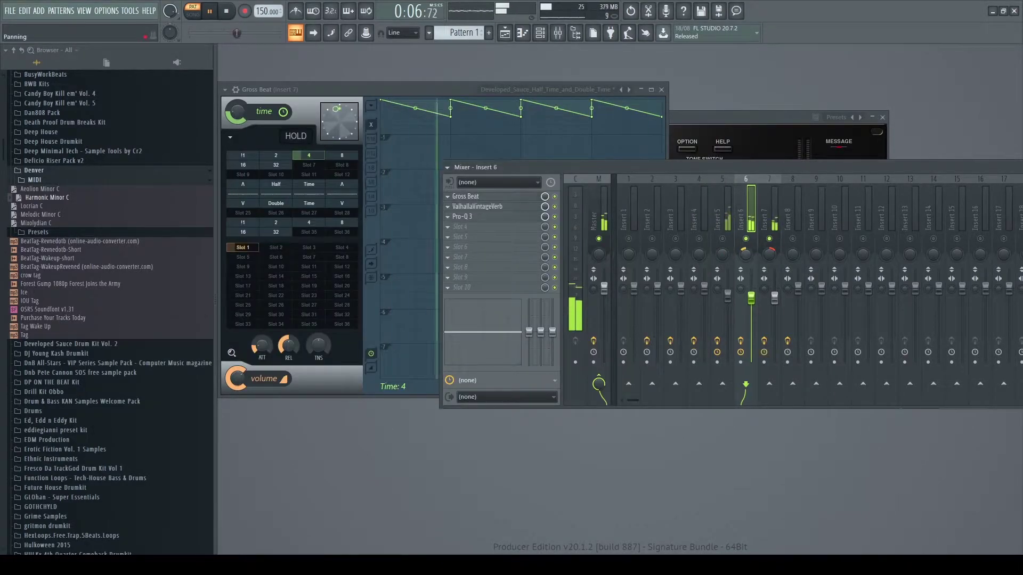
click(722, 239)
drag(727, 296, 728, 305)
click(661, 89)
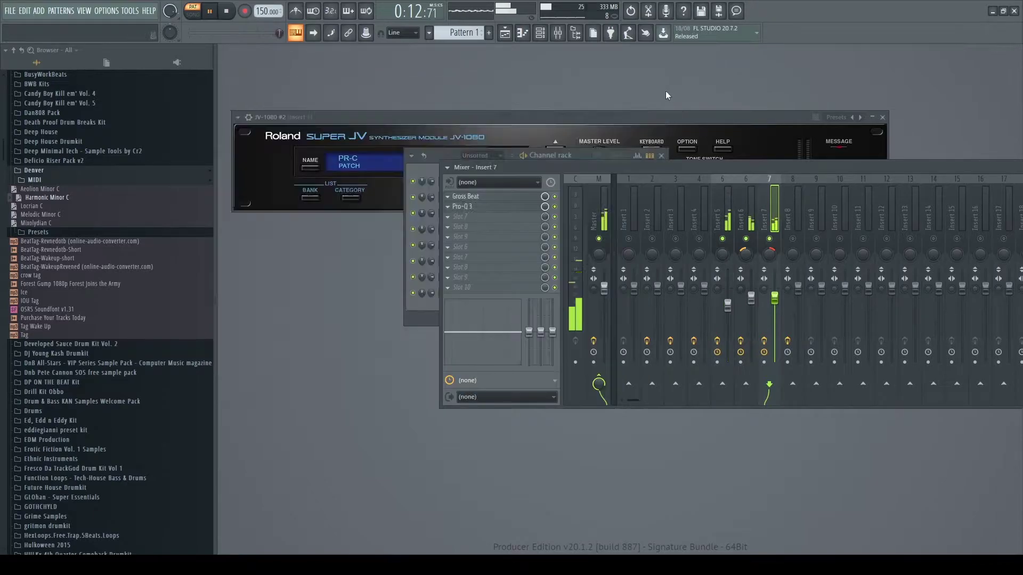
click(886, 124)
Fill every second Hi Hat step in Pattern 1, and unmute Insert 3 and lower its fader slightly.
click(602, 156)
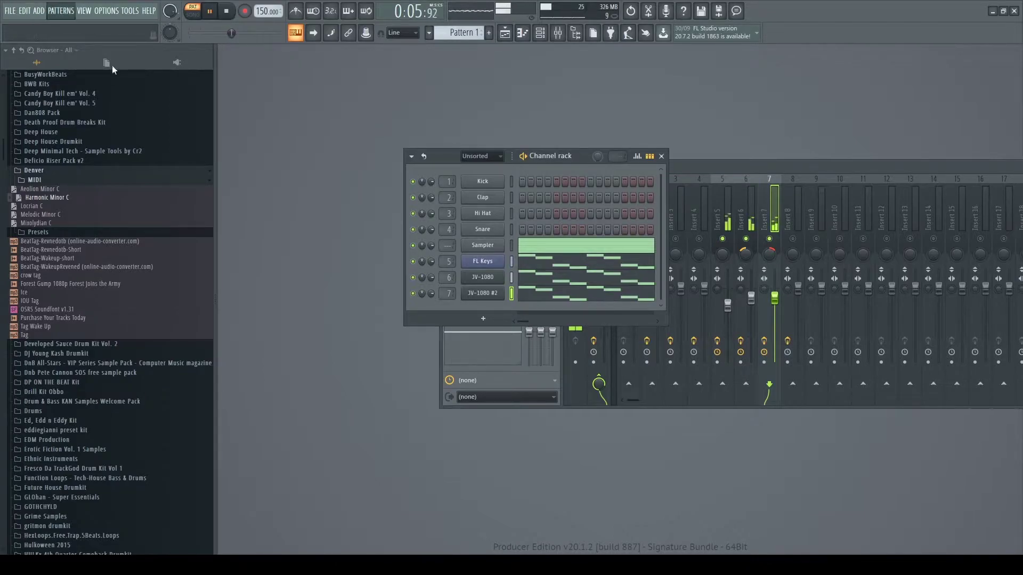
click(683, 247)
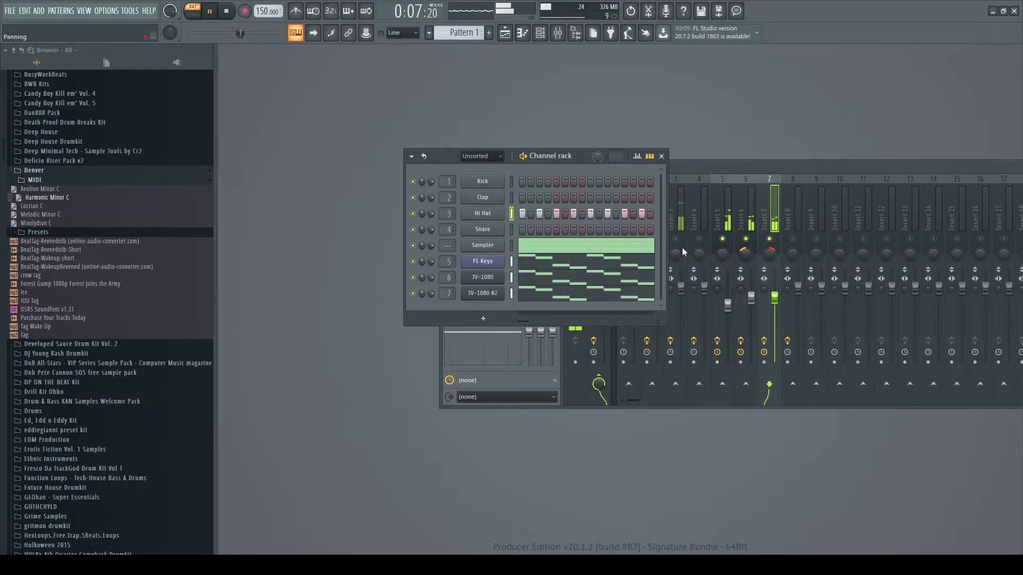
click(681, 261)
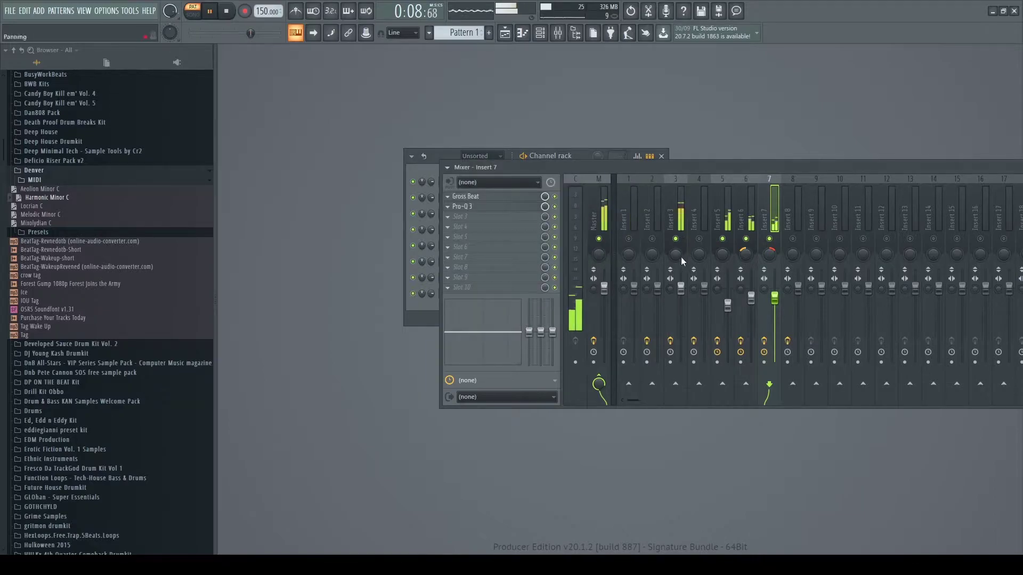
click(684, 288)
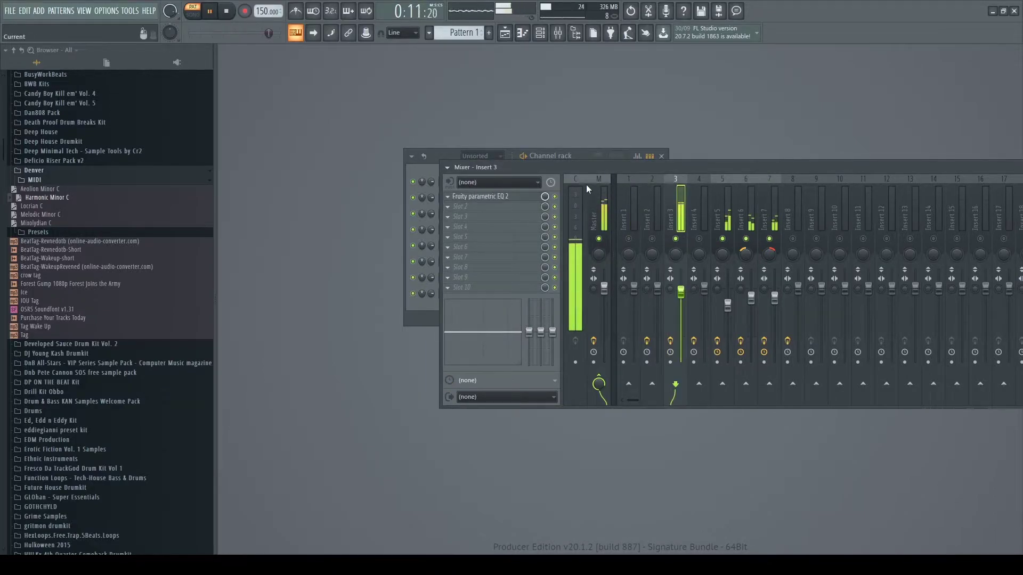
Load Developed Sauce - Basic Snare 5 from Developed Sauce Drum Kit Vol. 2 into the Snare channel.
click(585, 158)
scroll(118, 256, up, 8)
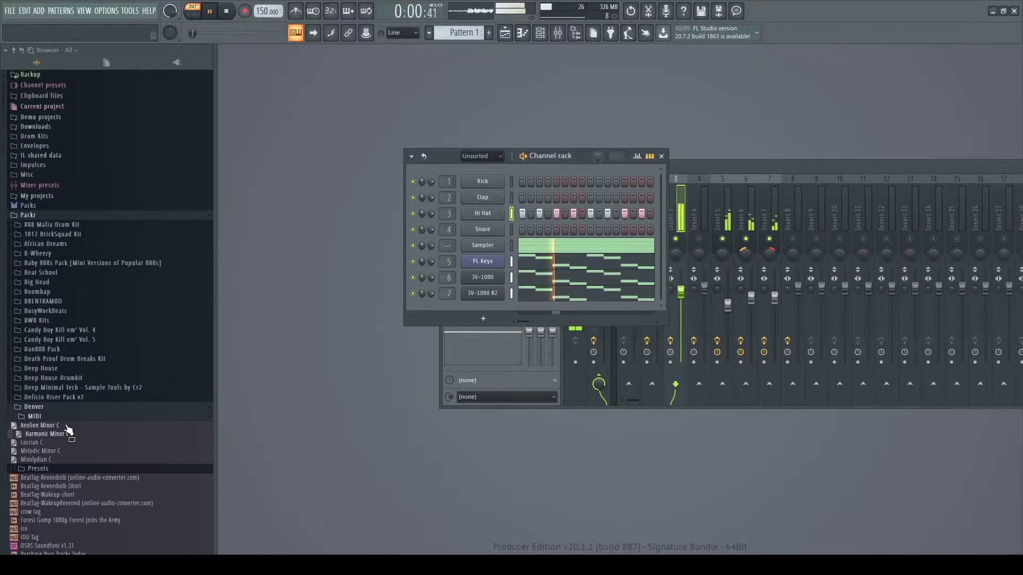
click(74, 407)
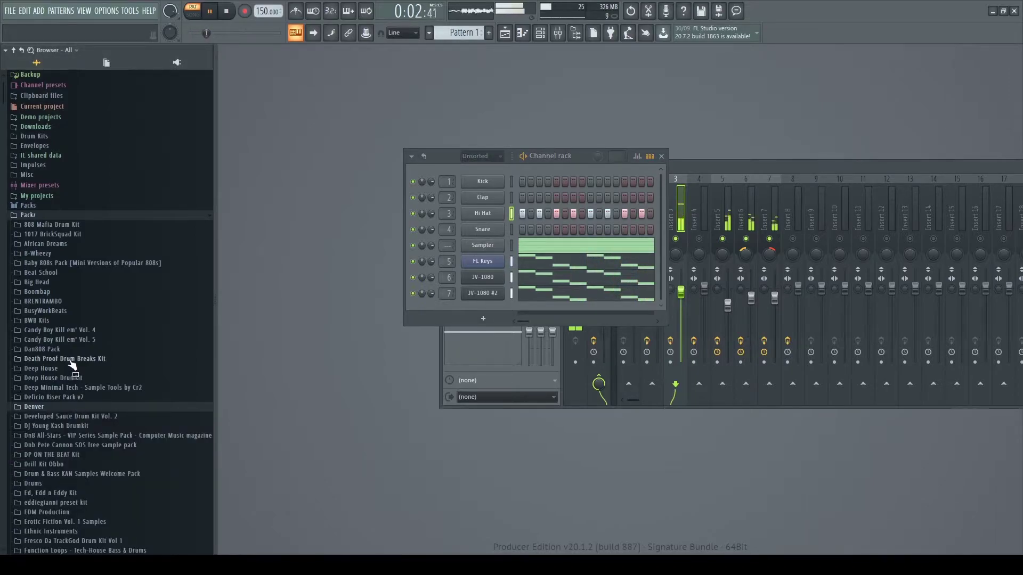
click(92, 418)
scroll(84, 449, down, 4)
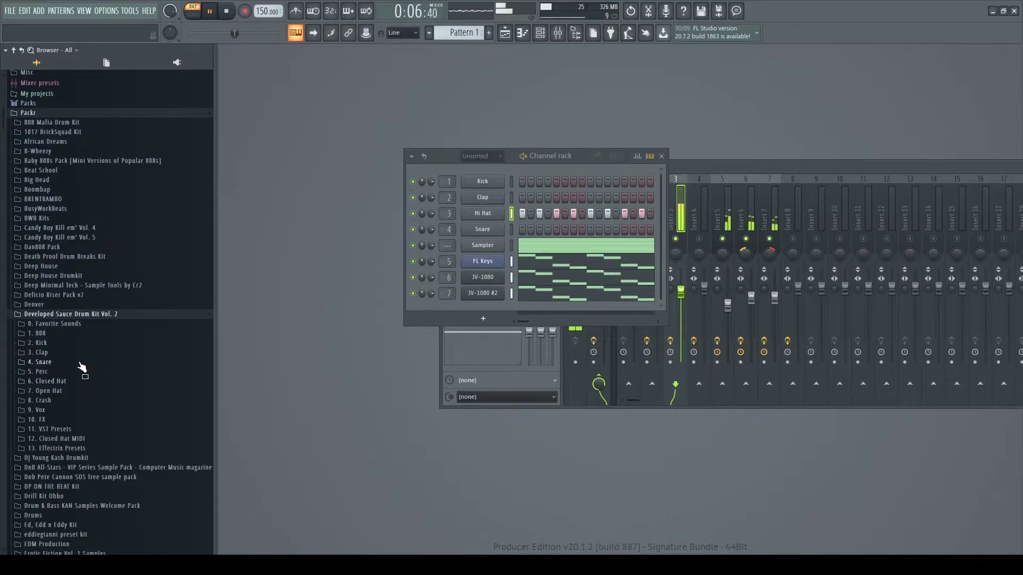
click(80, 362)
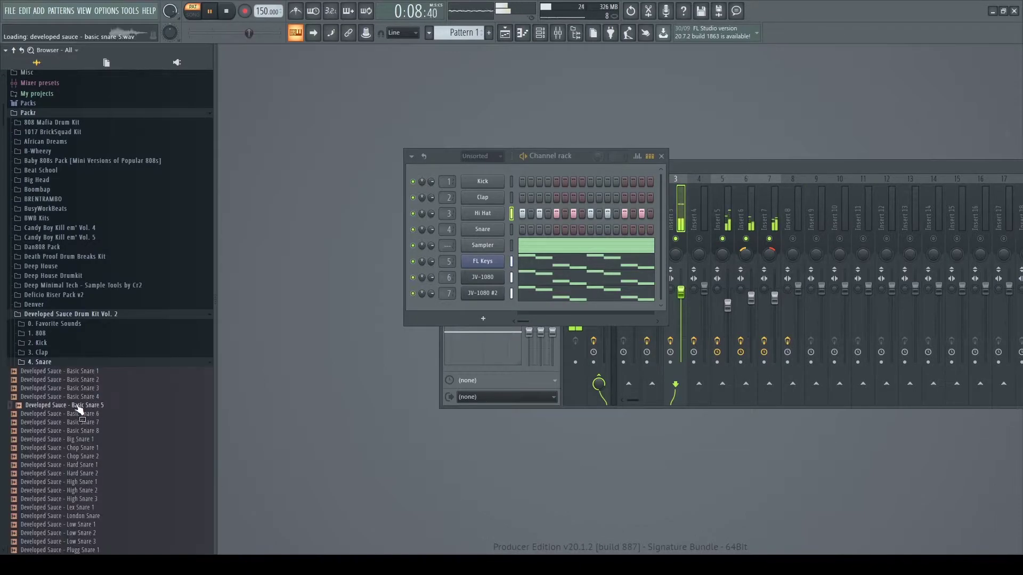
drag(492, 222, 498, 232)
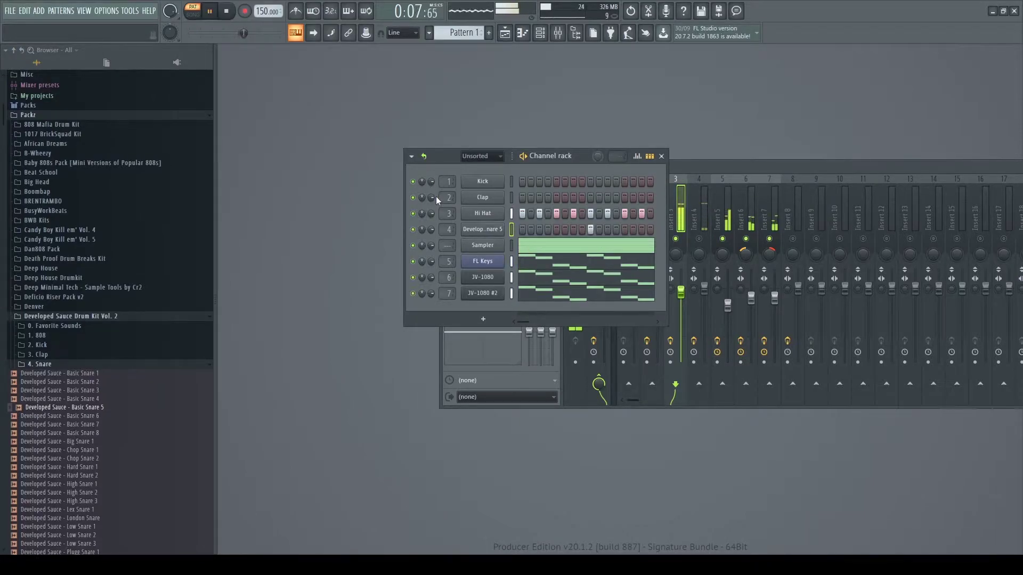
Place a snare hit on step 9 and unmute the muted mixer inserts, including the snare's Insert 4.
key(space)
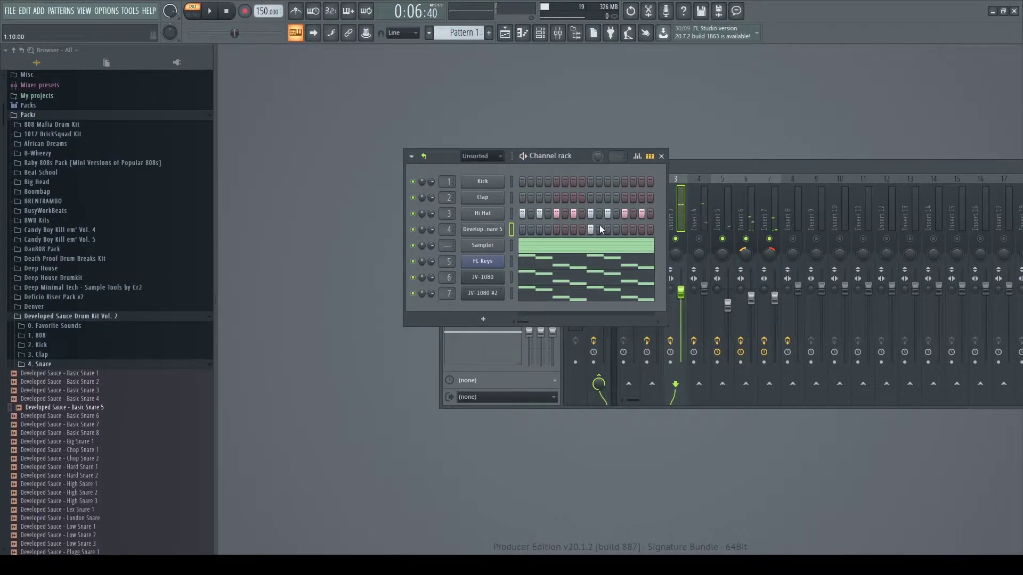
click(680, 244)
click(536, 152)
key(space)
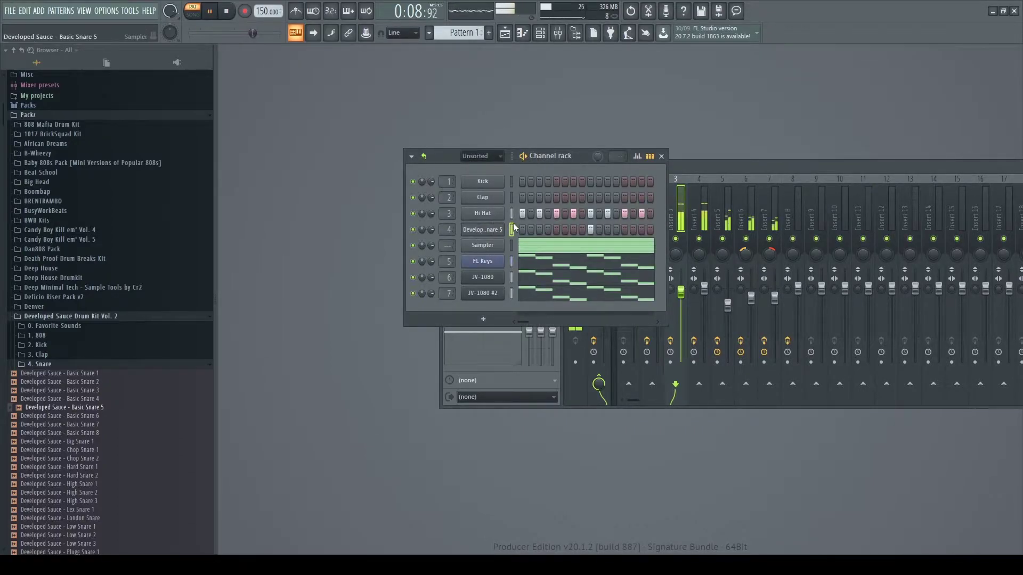
Repeat the C5 snare hit in all eight bars and add extra C5 hits near the end of bars 2, 4, 6 and 8.
key(F7)
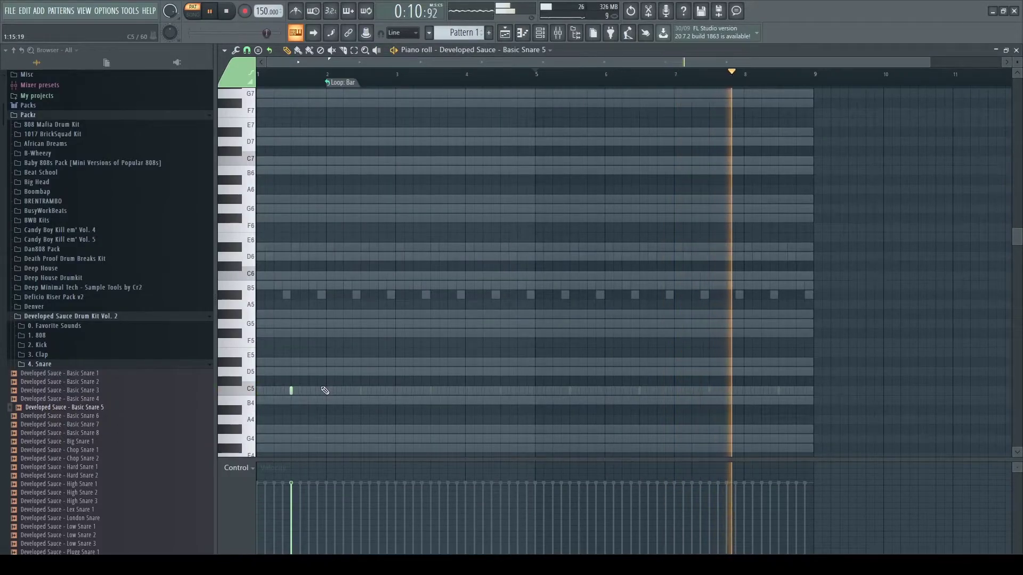
key(ctrl+b)
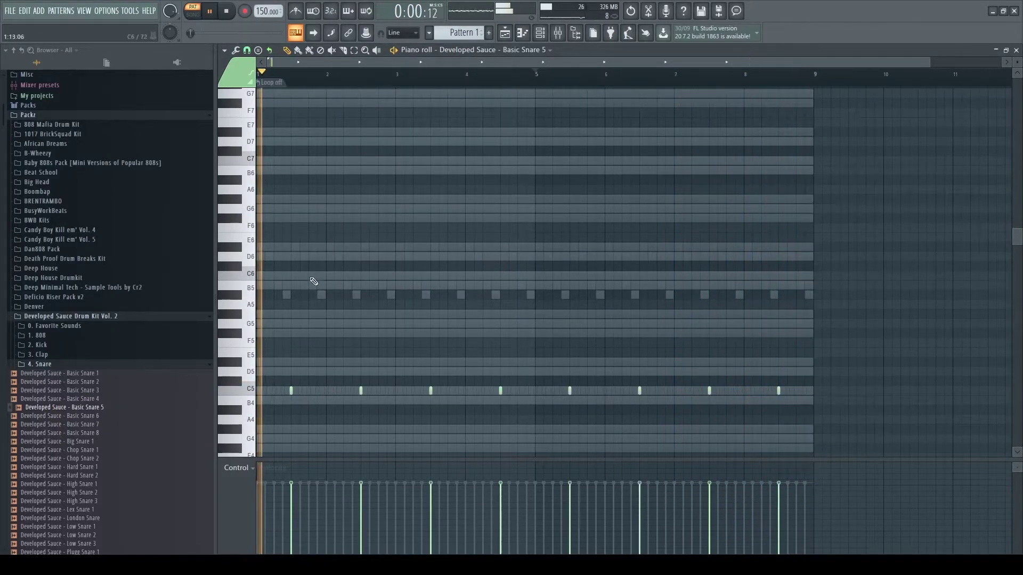
scroll(319, 309, down, 3)
click(390, 333)
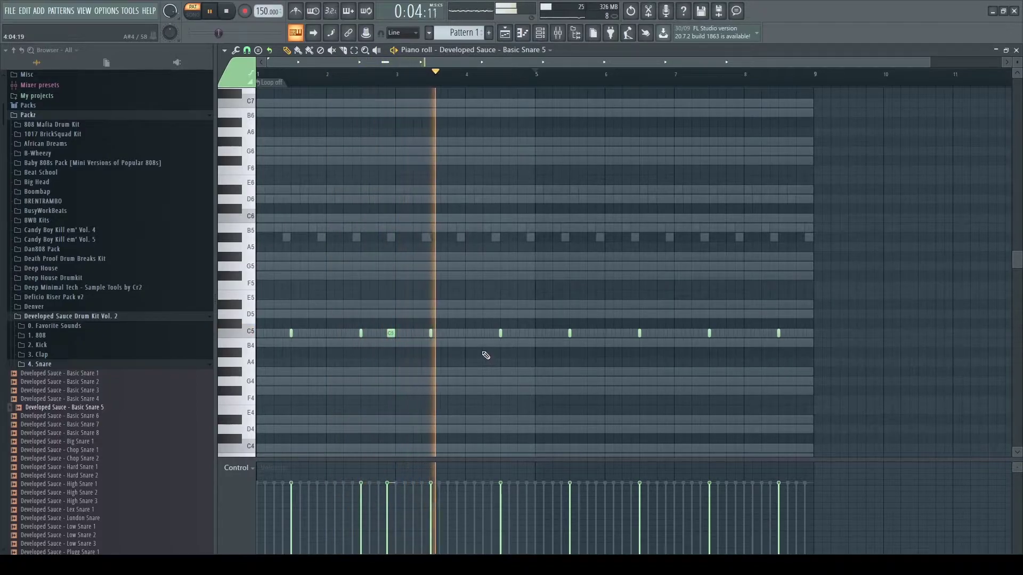
click(530, 333)
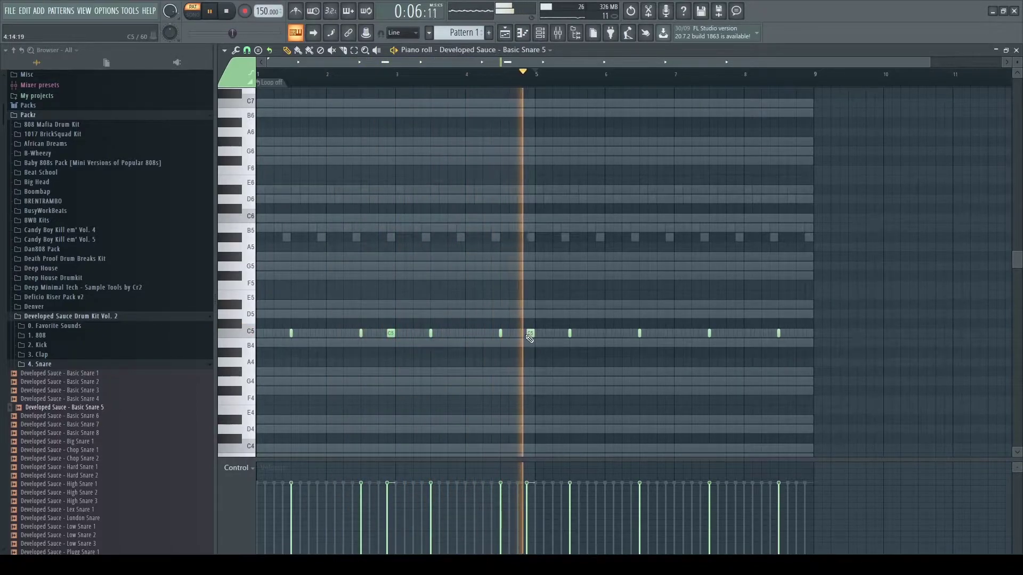
click(670, 333)
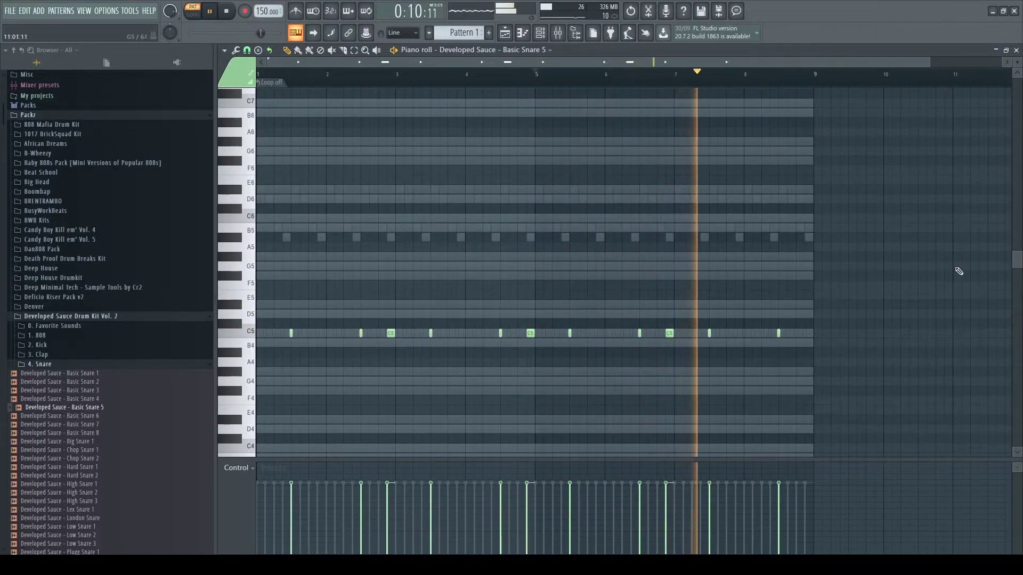
click(808, 333)
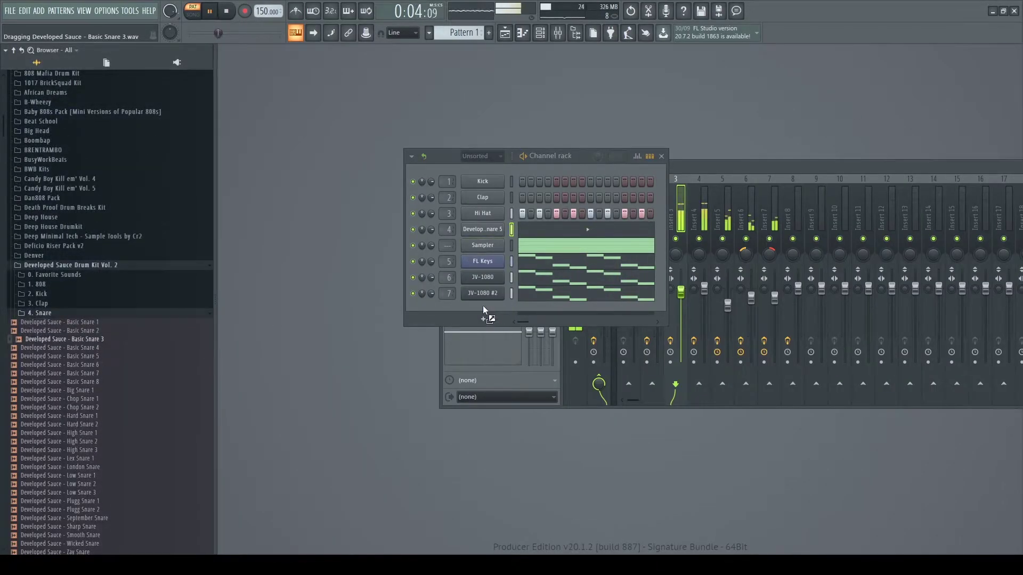
Add Developed Sauce - Basic Snare 3 as a new channel routed to Insert 8 and place a two-step A#5 note on step 3 of bar 1.
drag(483, 307, 487, 310)
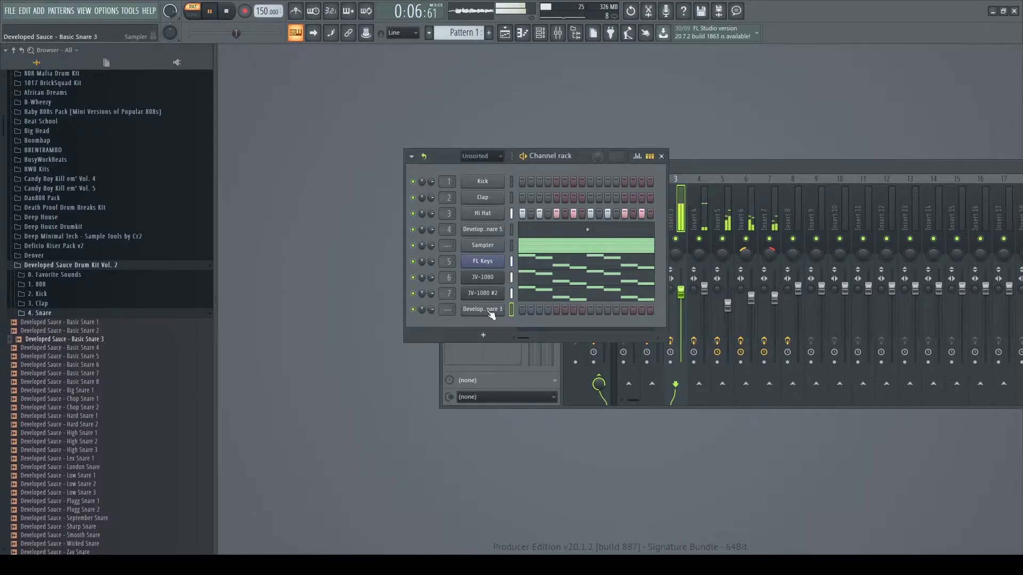
scroll(449, 309, up, 3)
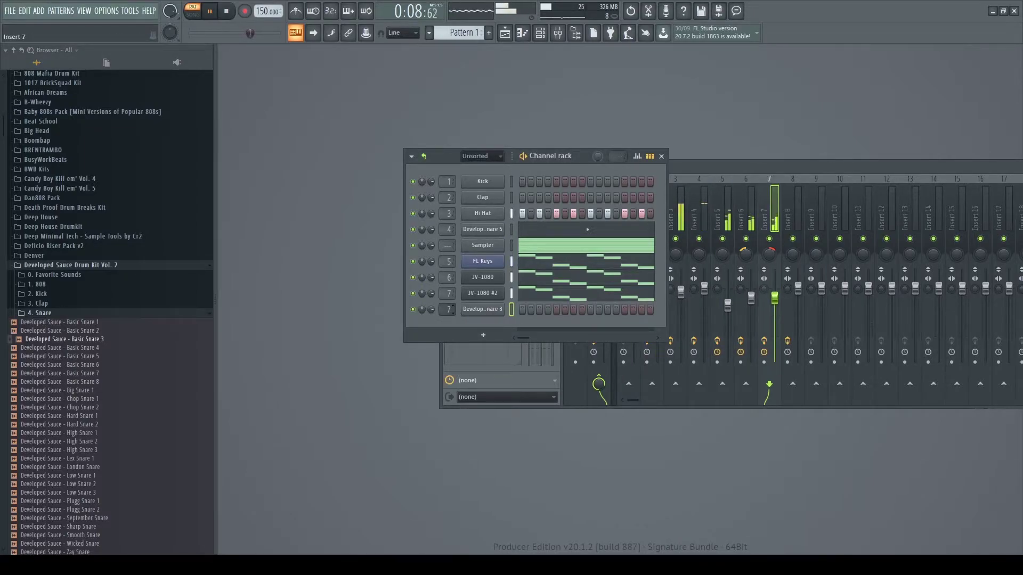
key(F7)
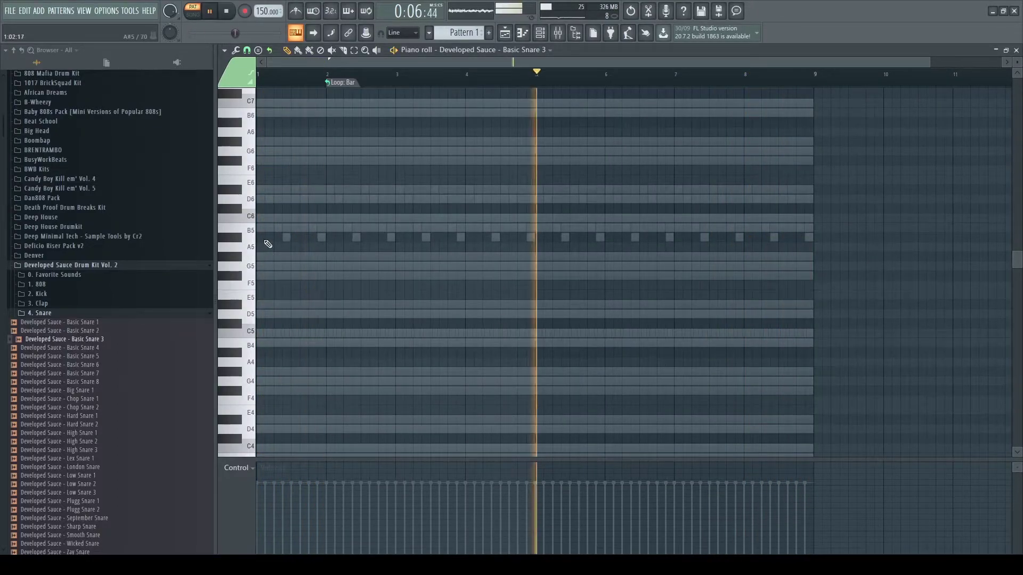
key(space)
key(space)
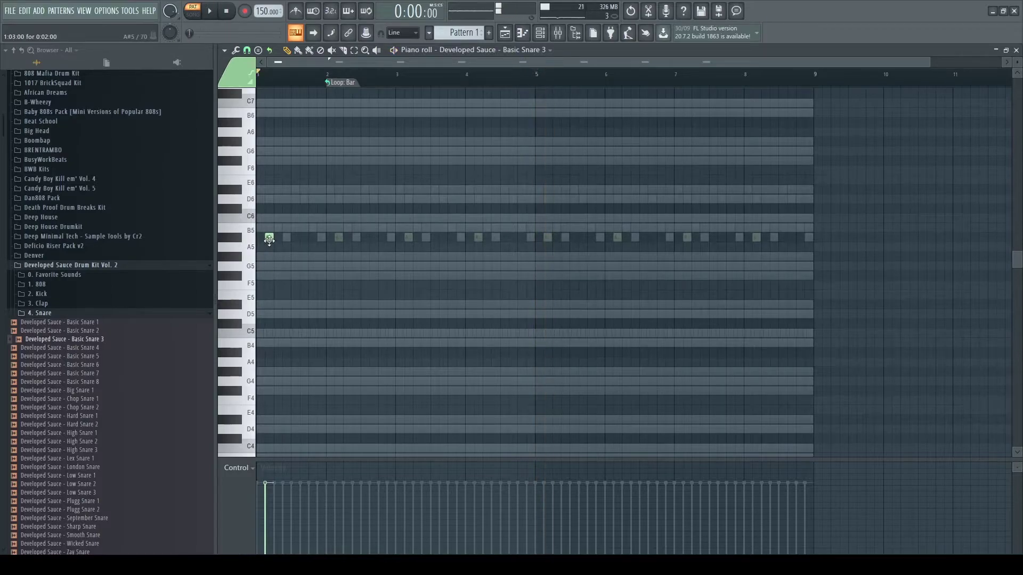
key(space)
key(space)
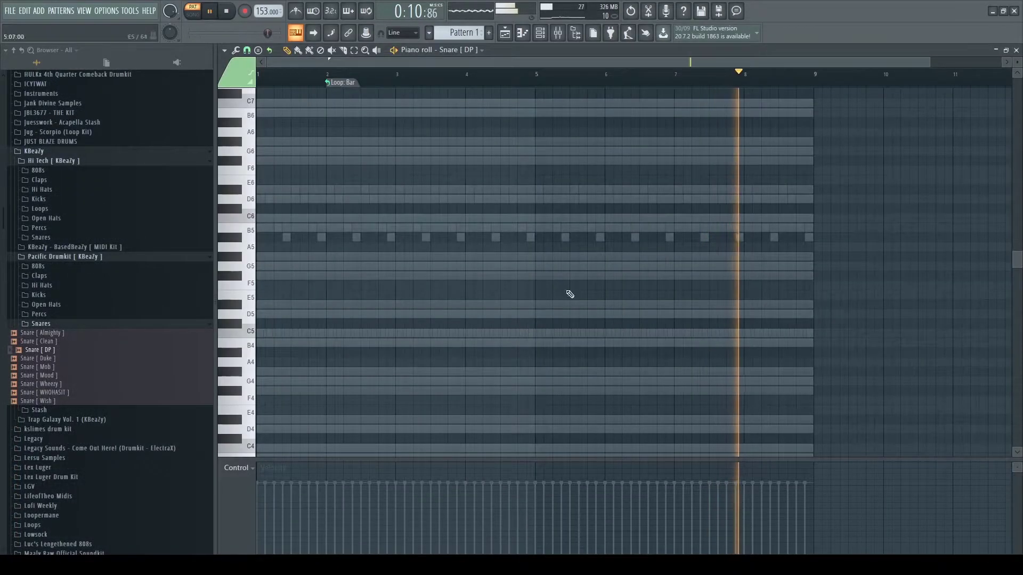
Try out Snare [ DP ] hits on C5 at the end of bar 1 and the start of bar 2 in its piano roll.
click(790, 237)
scroll(480, 327, down, 2)
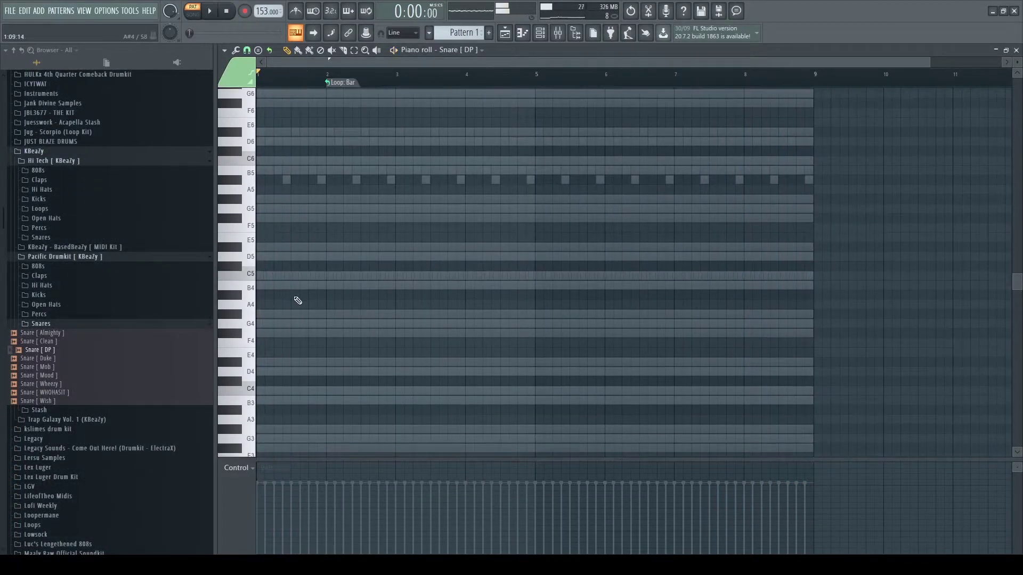
click(310, 275)
right_click(313, 276)
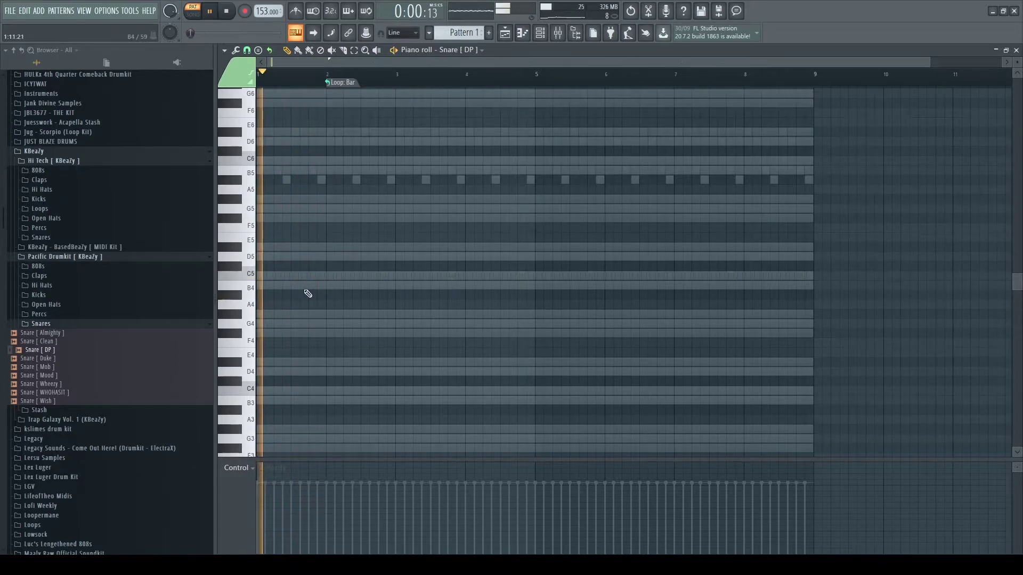
click(320, 276)
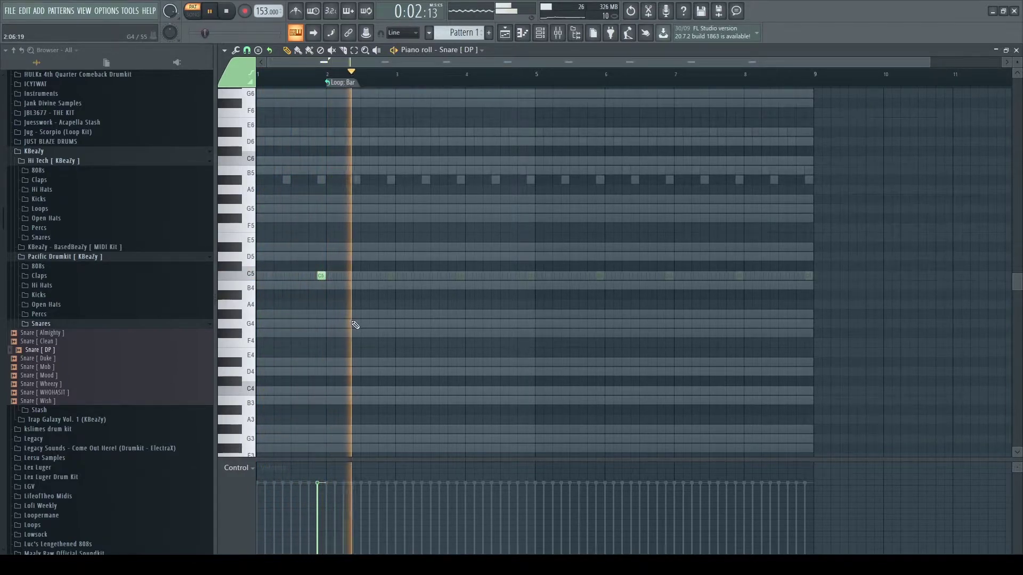
click(338, 275)
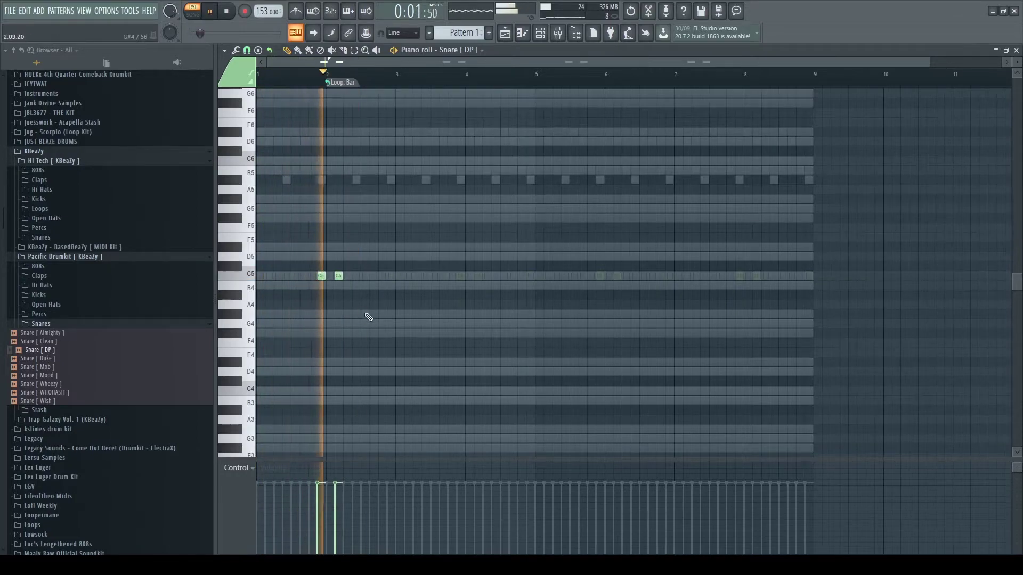
right_click(323, 275)
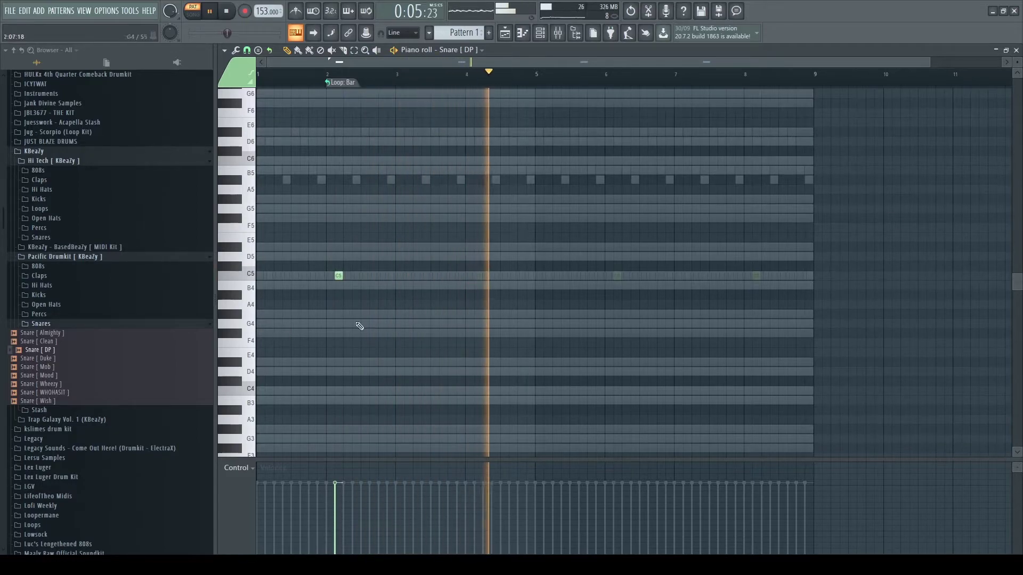
click(1015, 50)
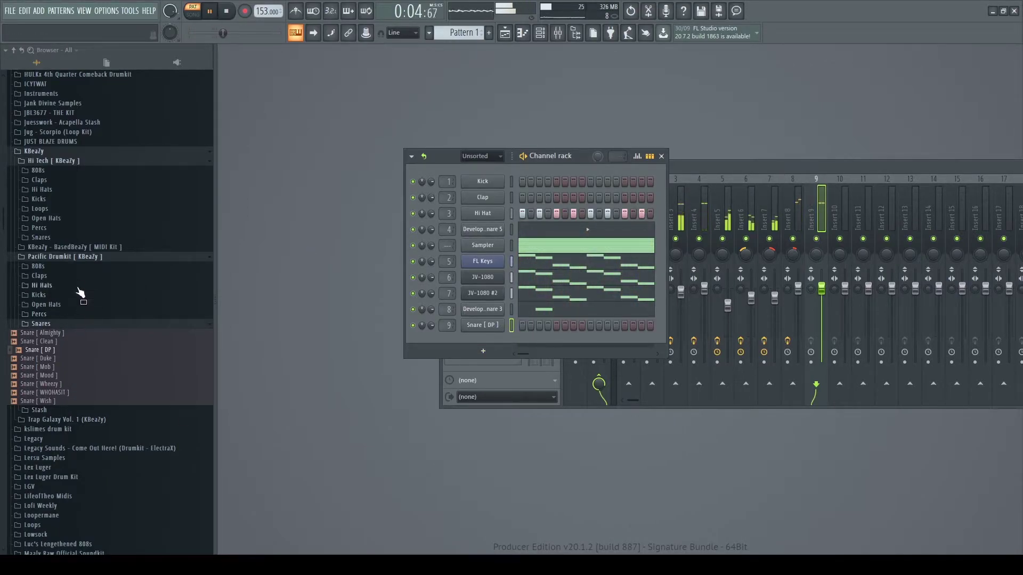
scroll(66, 321, down, 15)
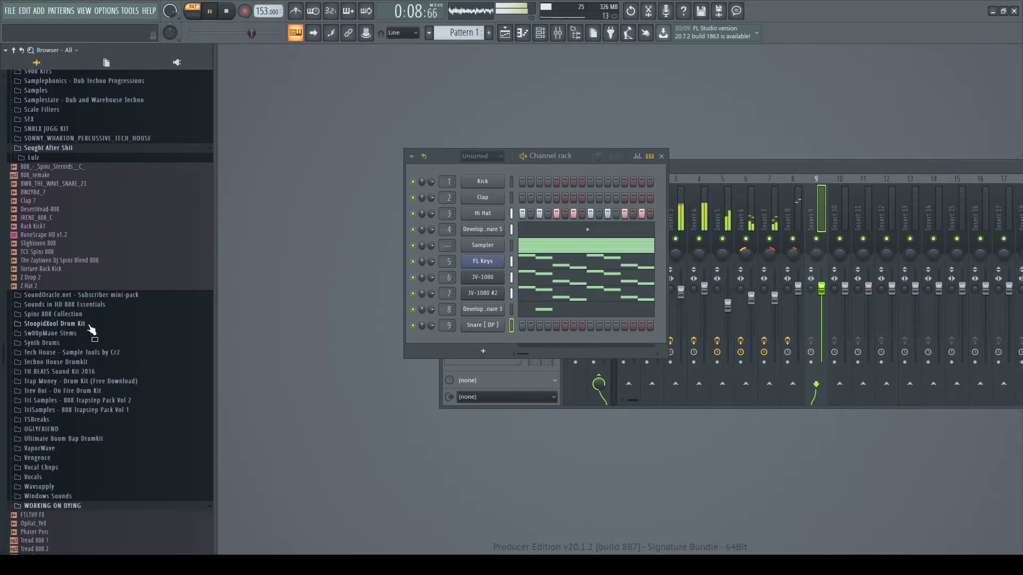
click(516, 324)
key(space)
click(1017, 51)
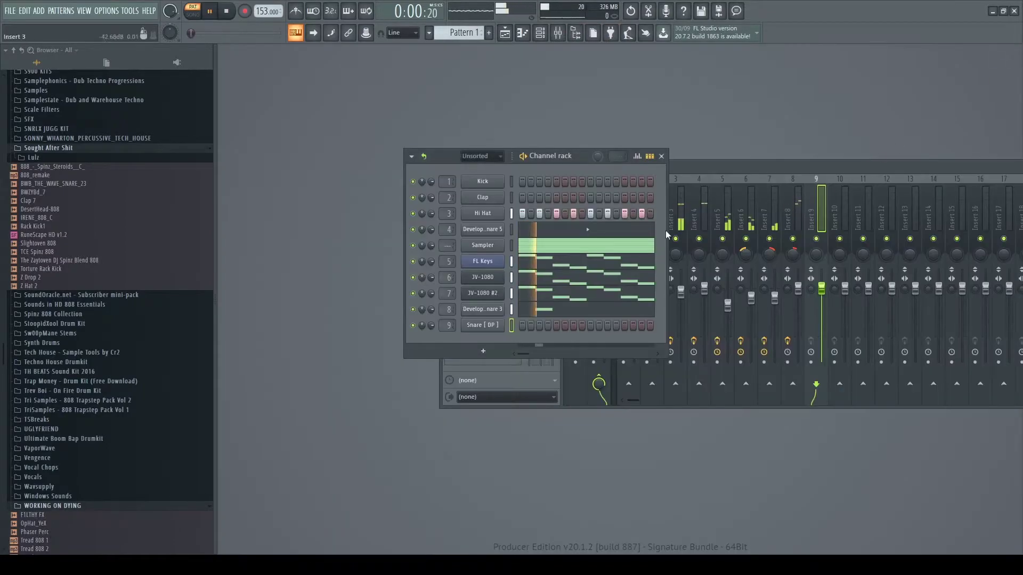
Repeat the Basic Snare 3 hit on C5 at step 3 of bars 1, 3, 5 and 7 in its piano roll.
click(516, 311)
key(space)
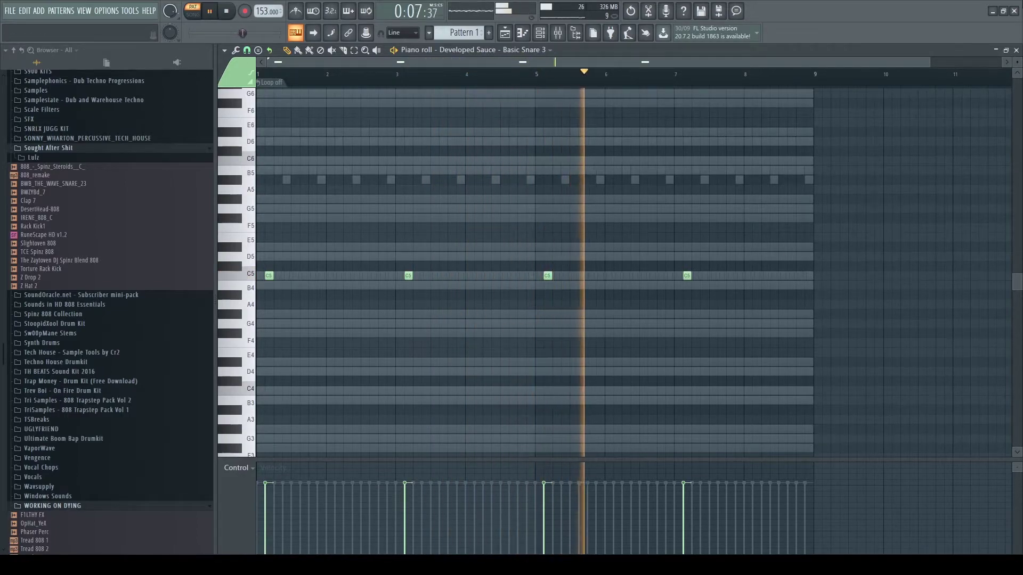
key(F7)
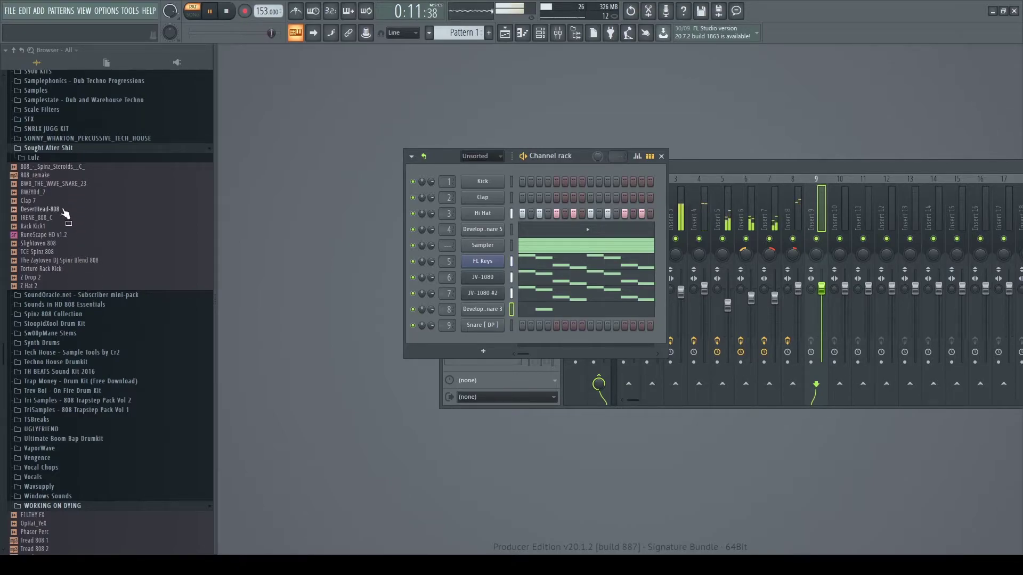
Add the TCE Spinz 808 sample as a new channel and route it to mixer Insert 10.
drag(42, 252, 494, 341)
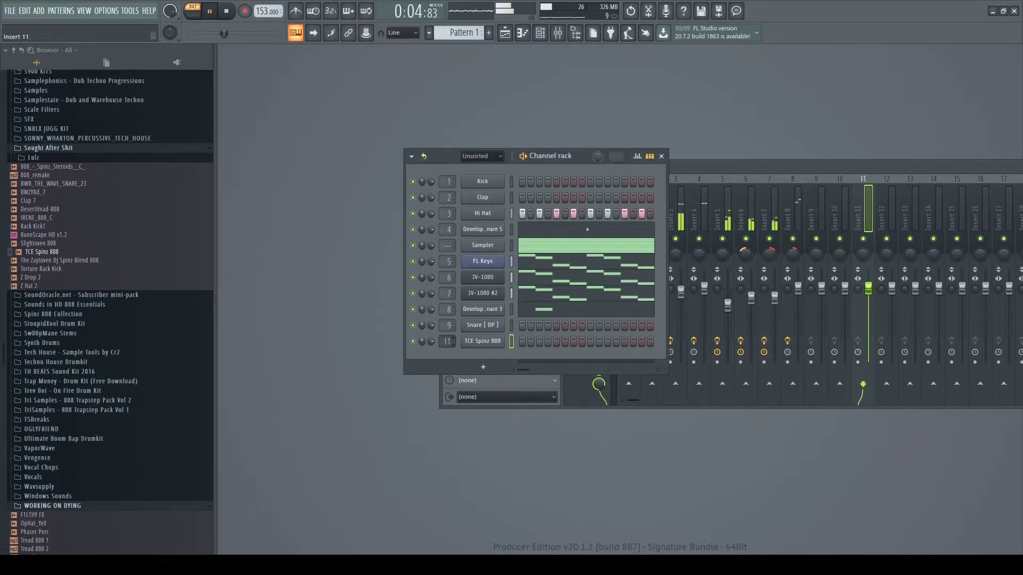
click(844, 165)
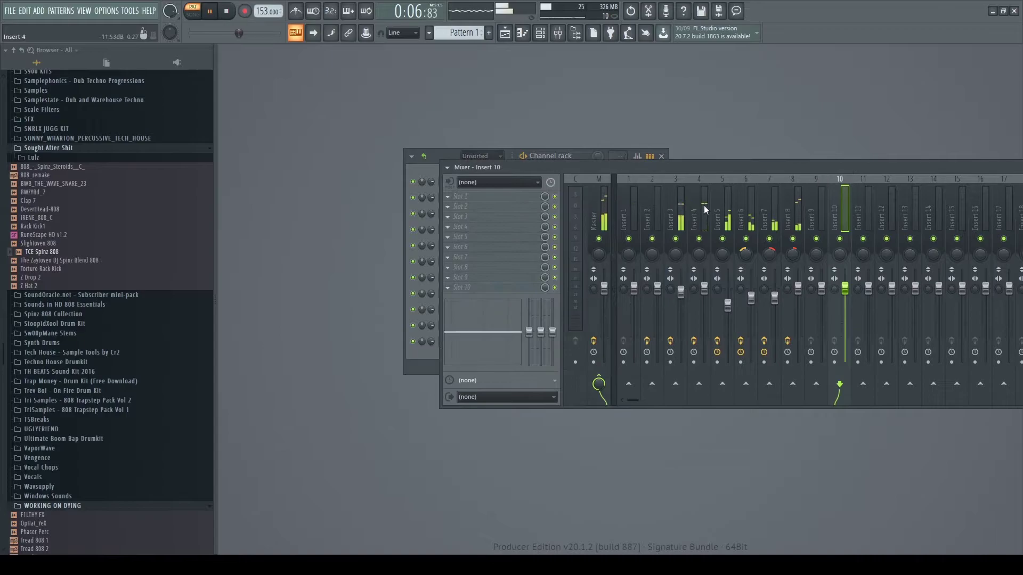
click(552, 155)
click(775, 171)
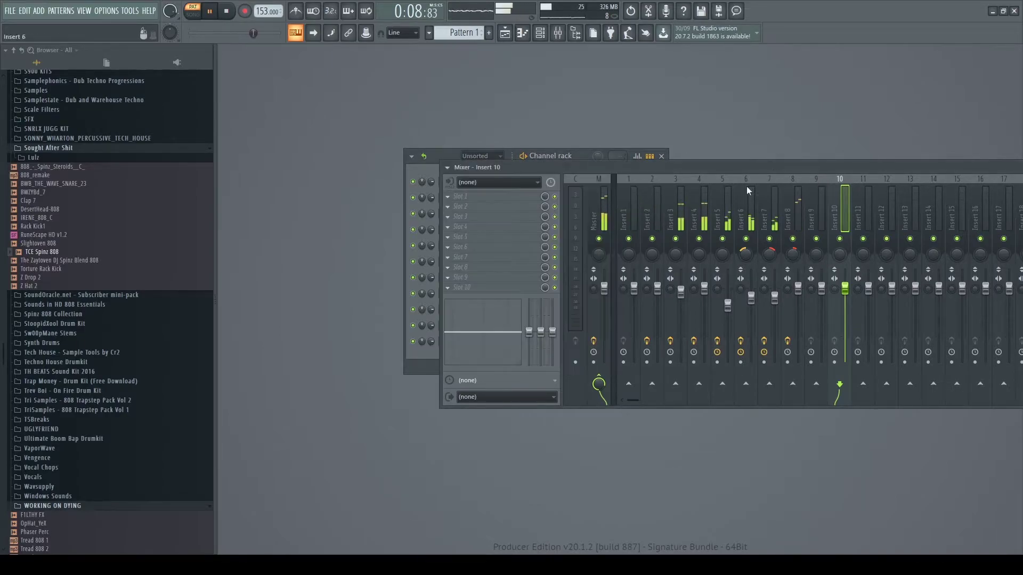
Place a D#5 note at the start of bar 1 in the TCE Spinz 808 piano roll and turn looping off.
key(space)
key(F7)
scroll(270, 201, up, 3)
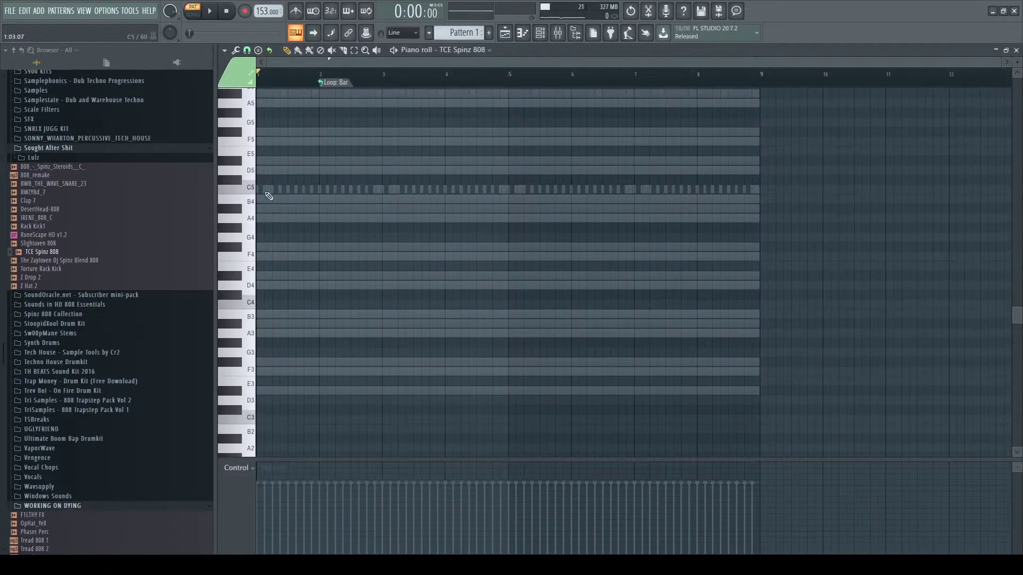
scroll(259, 164, up, 2)
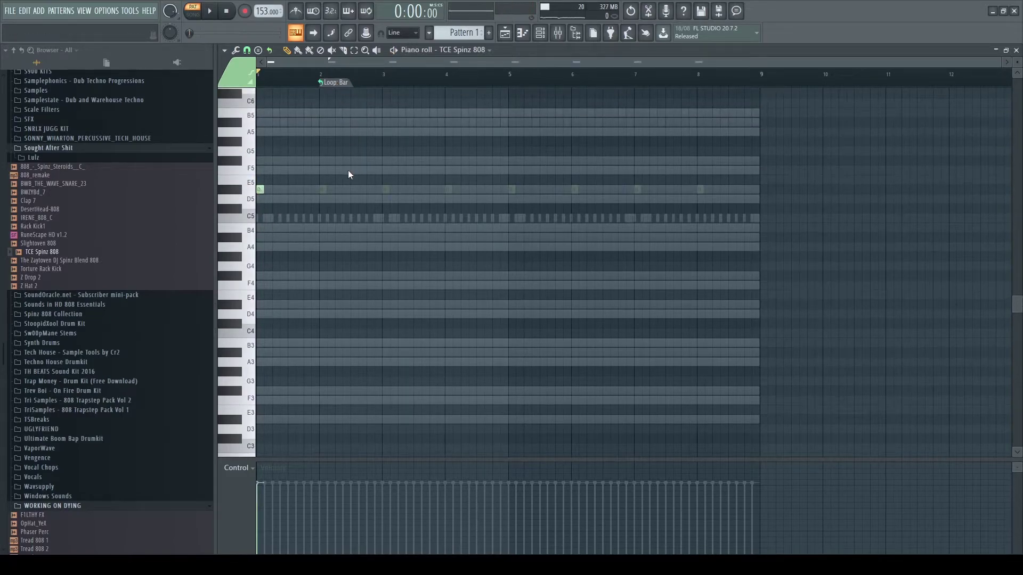
click(540, 33)
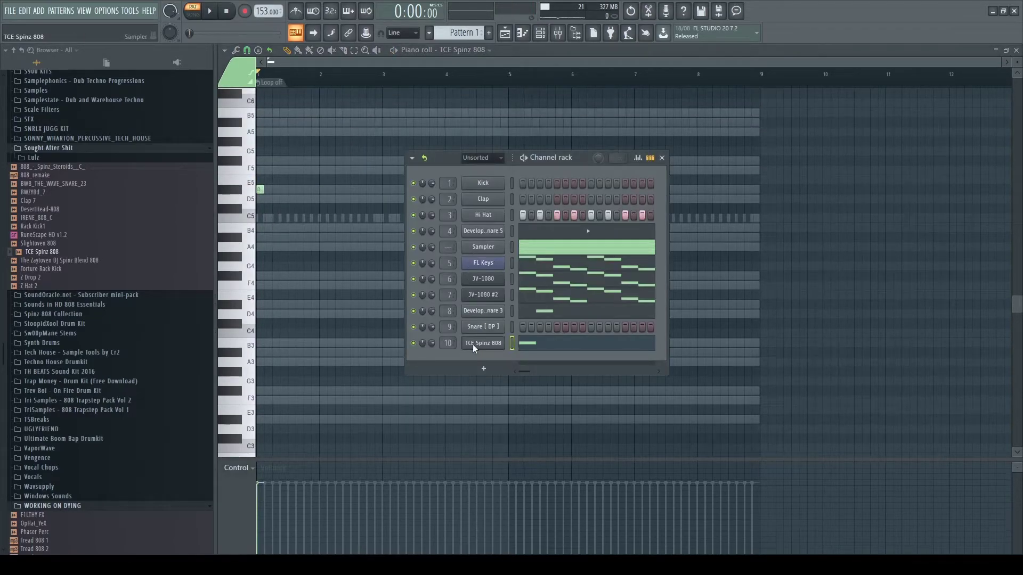
key(F6)
key(space)
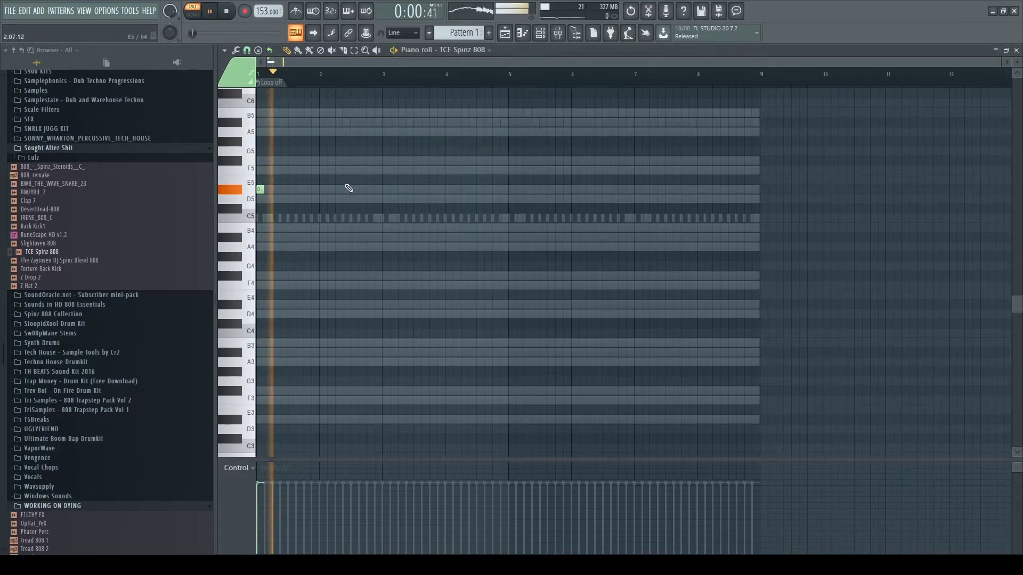
Place 808 notes F5 and D5 on steps 7 and 13 of bar 1, and D5 on steps 5 and 11 of bar 2.
click(281, 170)
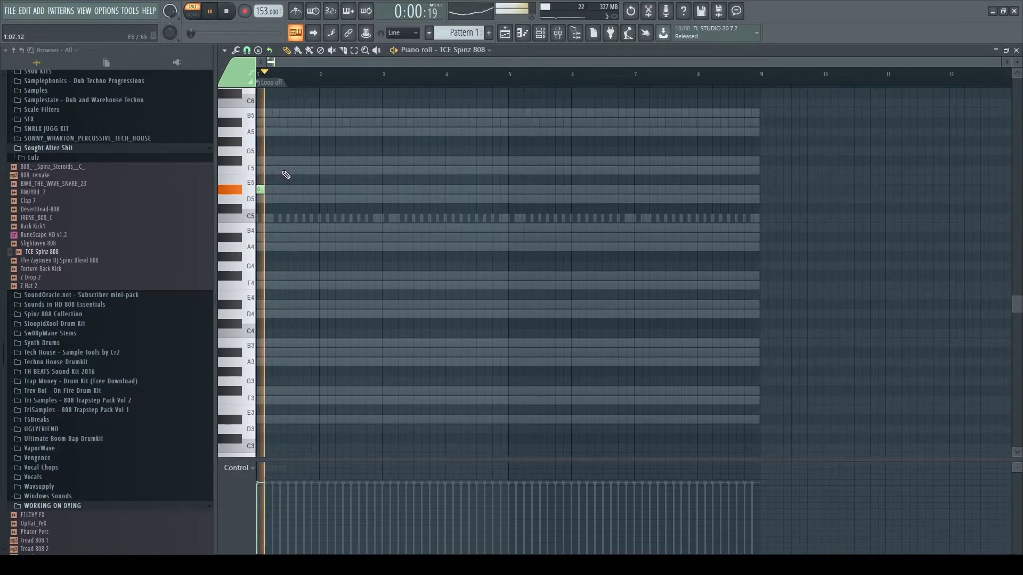
key(space)
key(space)
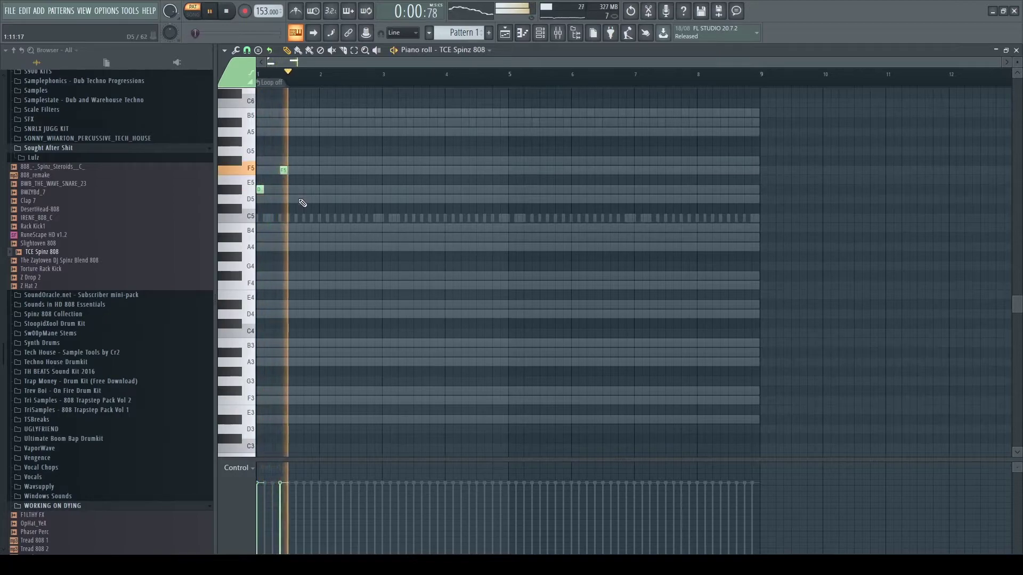
click(294, 198)
drag(291, 197, 301, 198)
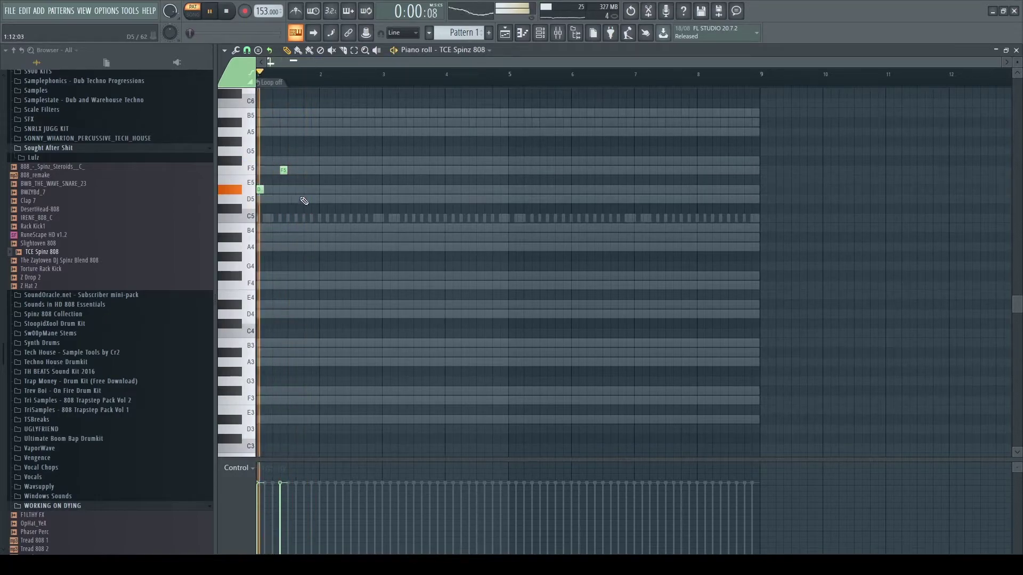
key(space)
click(340, 200)
key(space)
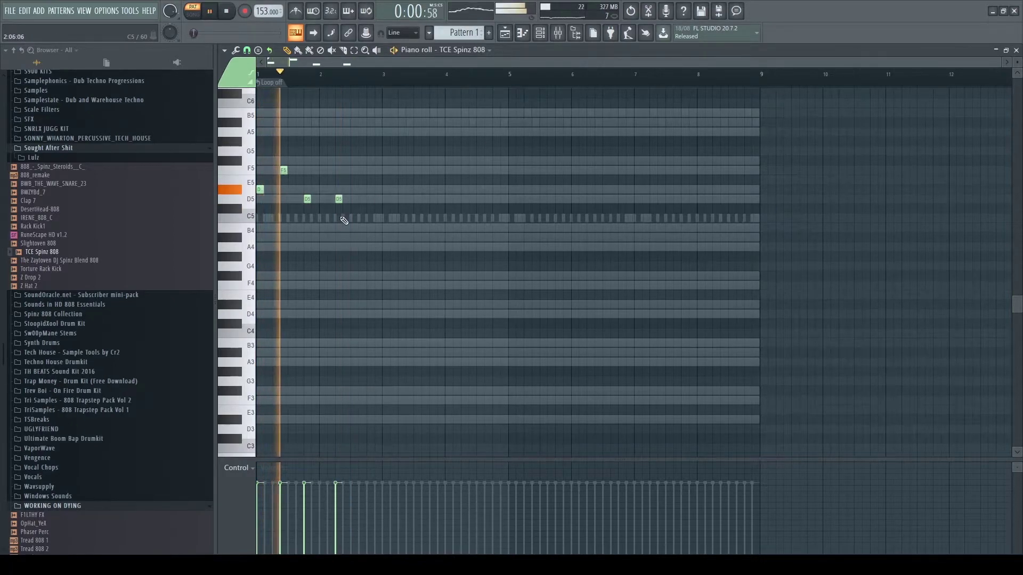
click(361, 199)
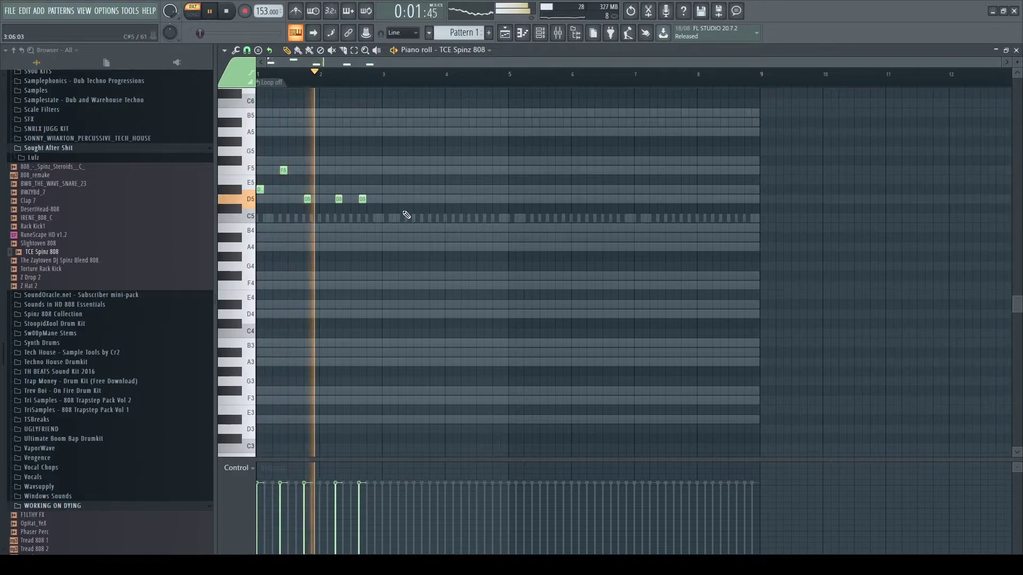
Place 808 notes D#5, F5 and D#5 on steps 1, 7 and 13 of bar 3, and D5 on steps 5 and 11 of bar 4.
click(385, 189)
key(space)
key(space)
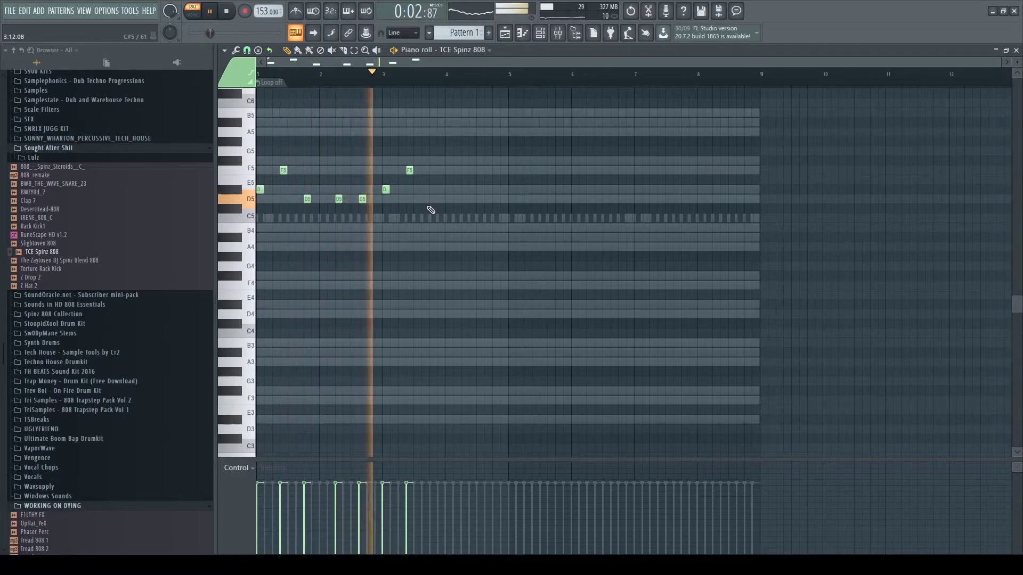
click(433, 189)
key(space)
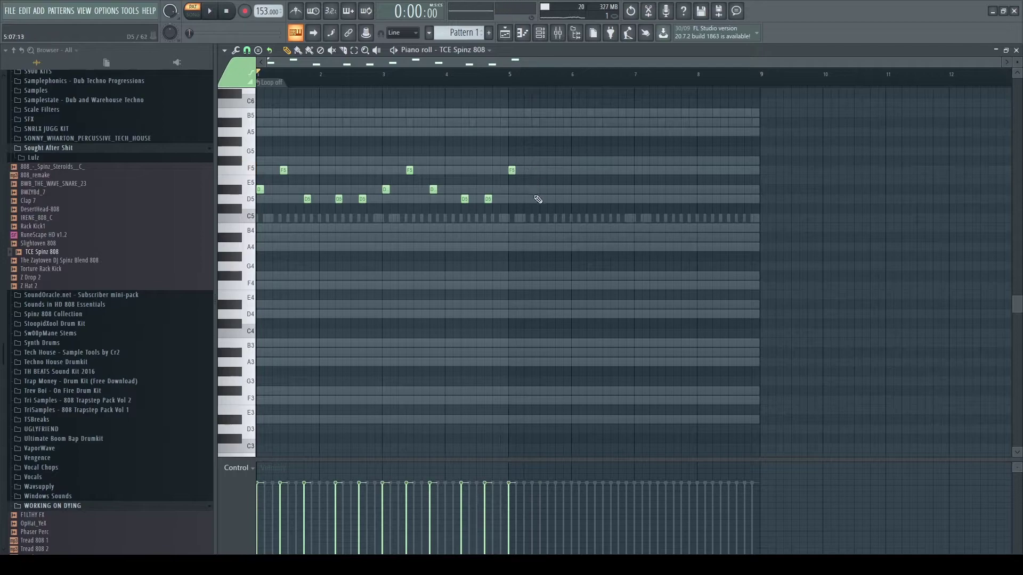
Arrange D#5, F5 and D#5 on steps 1, 7 and 13 of bar 5, and add D5 on steps 5 and 11 of bar 6.
click(557, 200)
key(space)
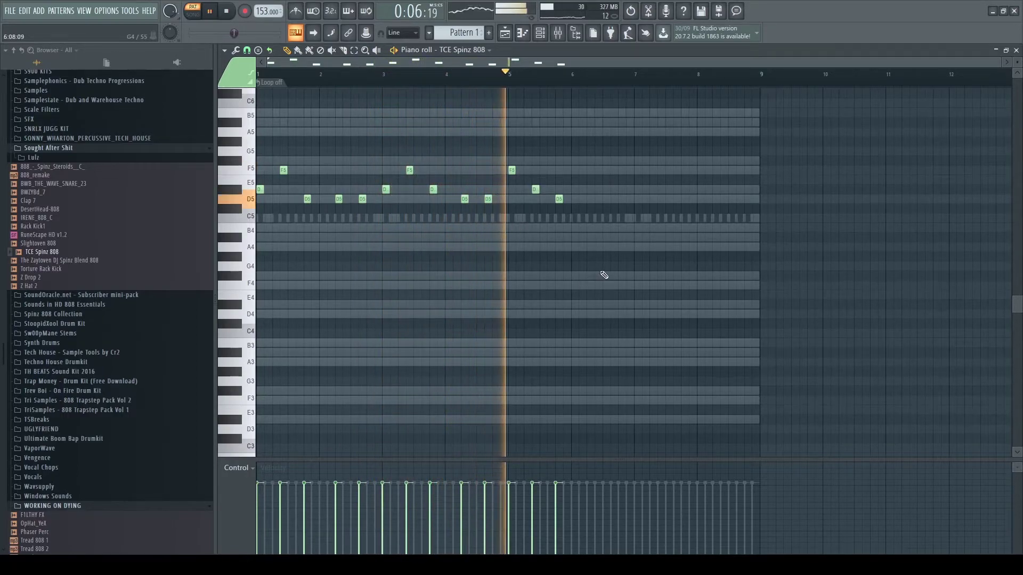
key(space)
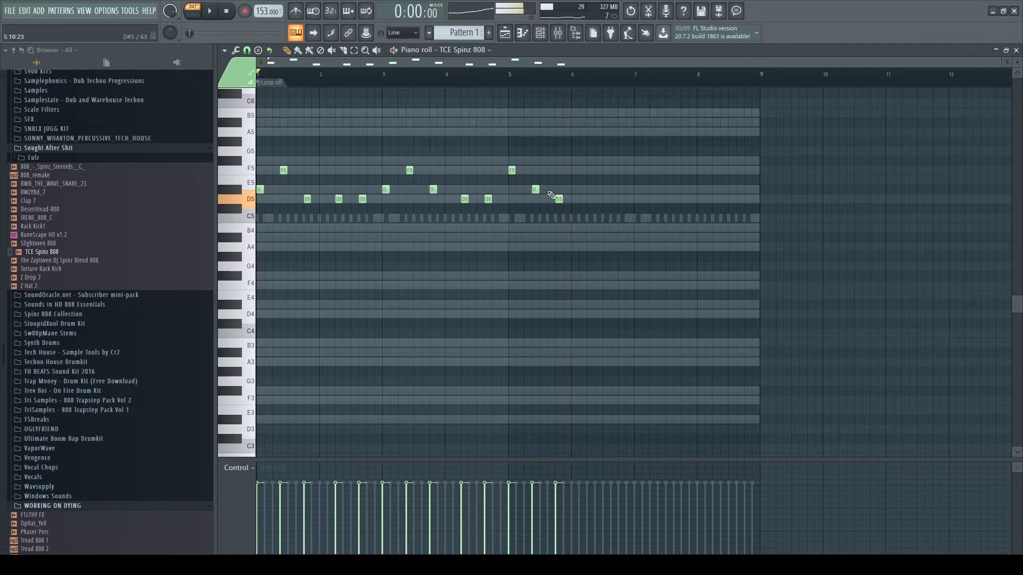
key(space)
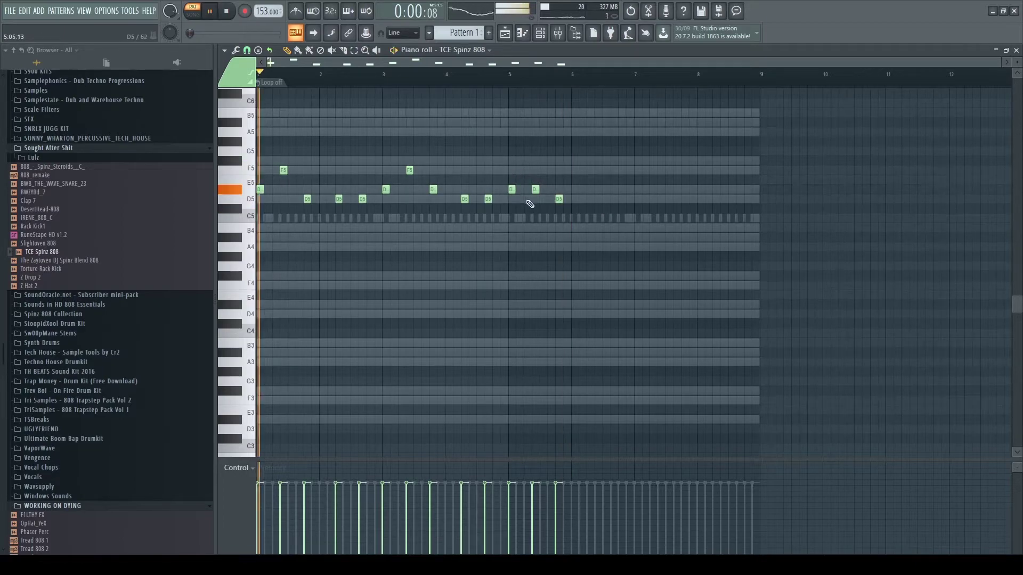
drag(535, 188, 560, 188)
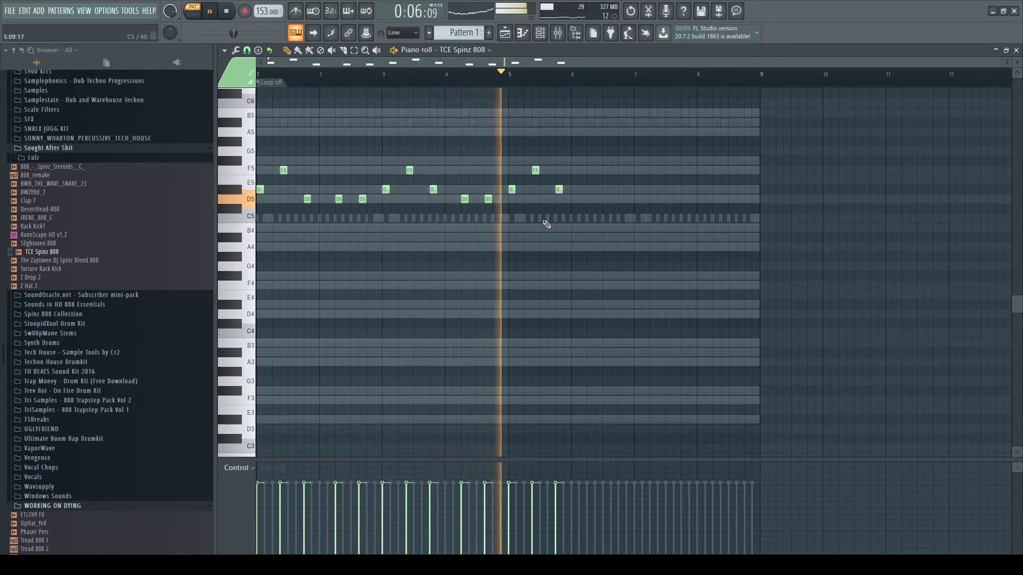
key(space)
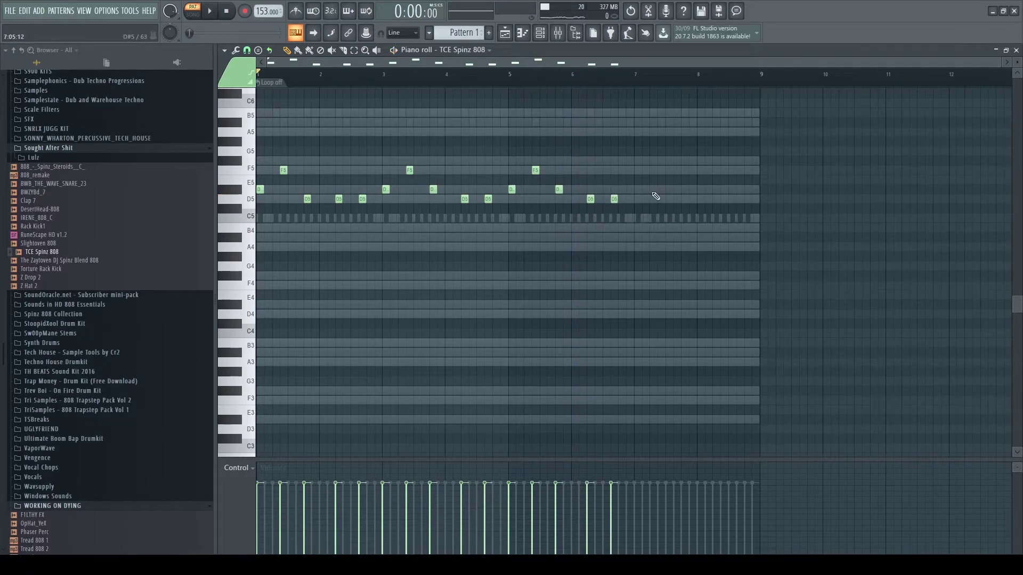
Place F5, D#5 and D5 on steps 1, 7 and 13 of bar 7, and D5 notes on steps 5, 11 and 15 of bar 8.
click(636, 169)
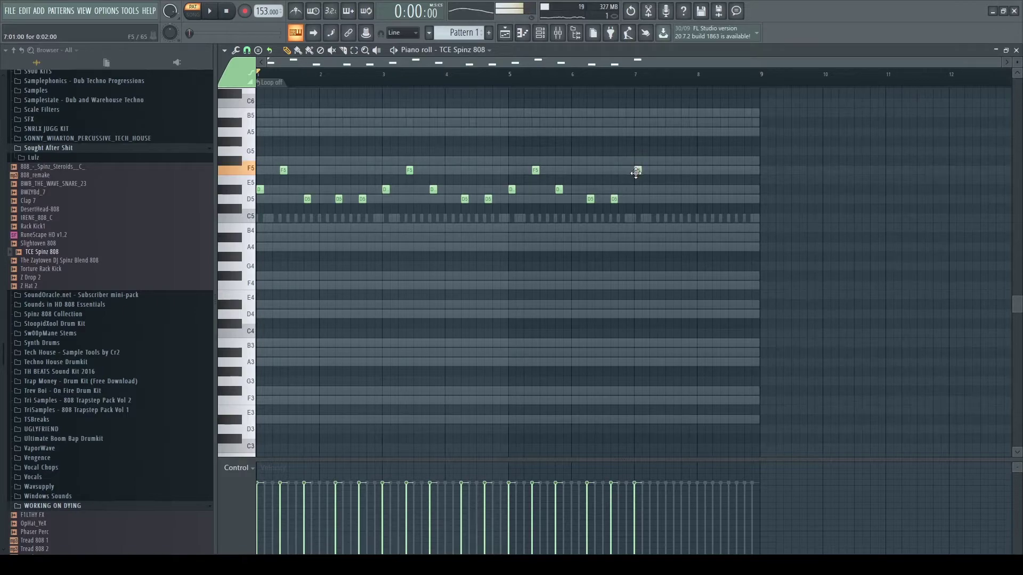
click(659, 190)
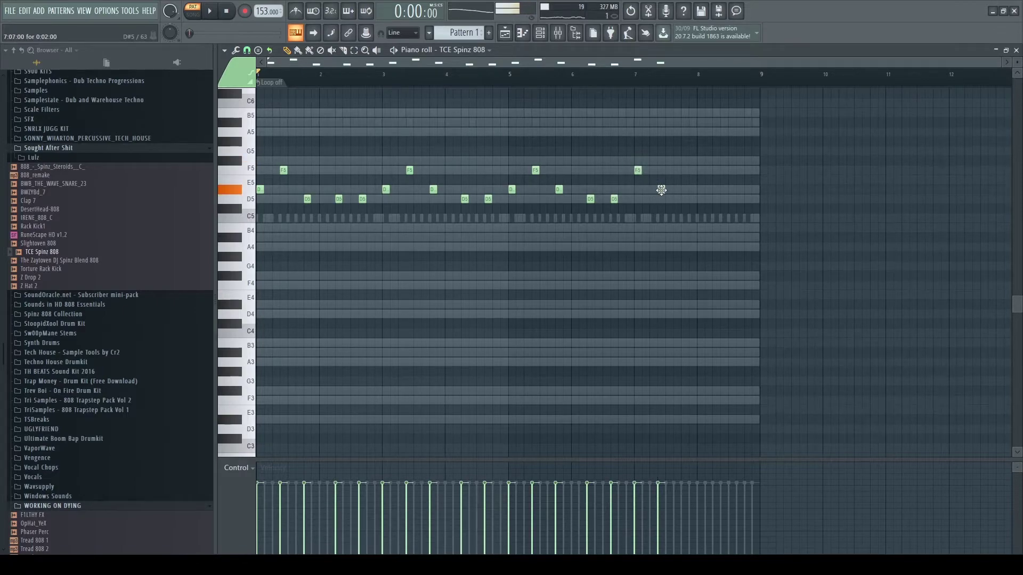
click(682, 199)
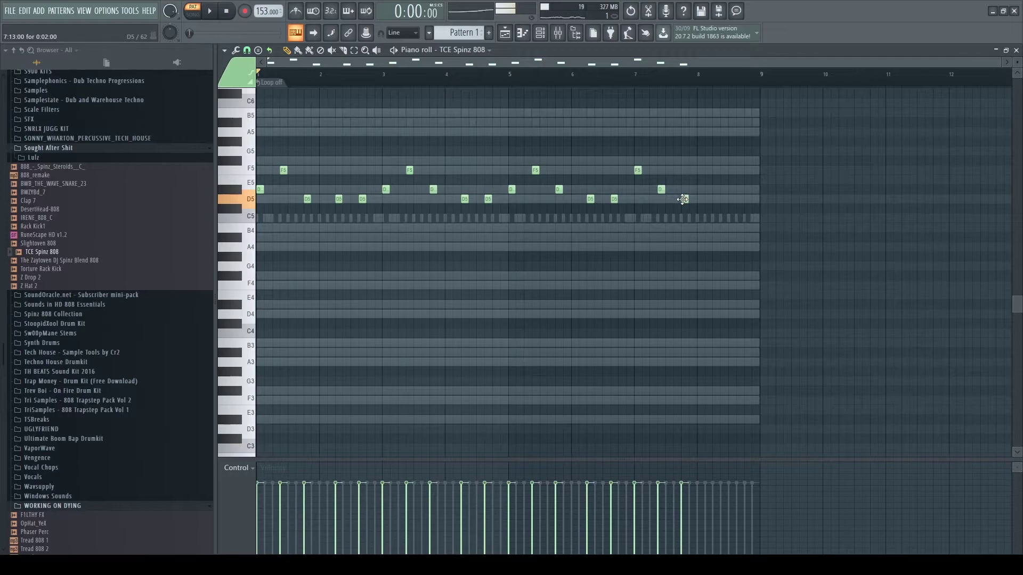
mouse_move(683, 199)
mouse_down()
mouse_move(682, 182)
mouse_move(661, 183)
mouse_move(661, 170)
mouse_move(692, 199)
mouse_up()
key(space)
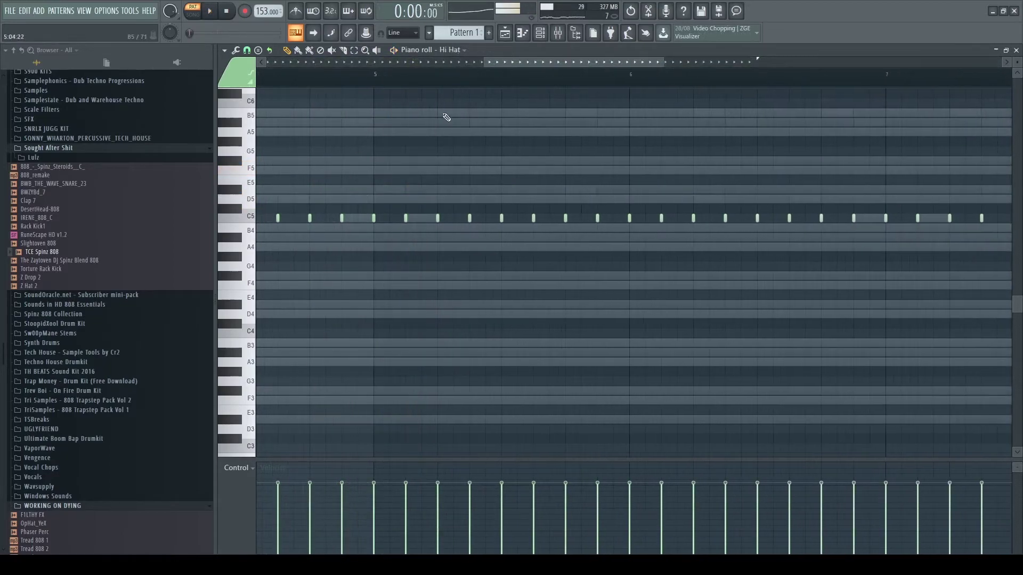
Slightly lower the velocity of the second and fourth Hi Hat notes and delete every hi-hat note after the fourth.
click(289, 217)
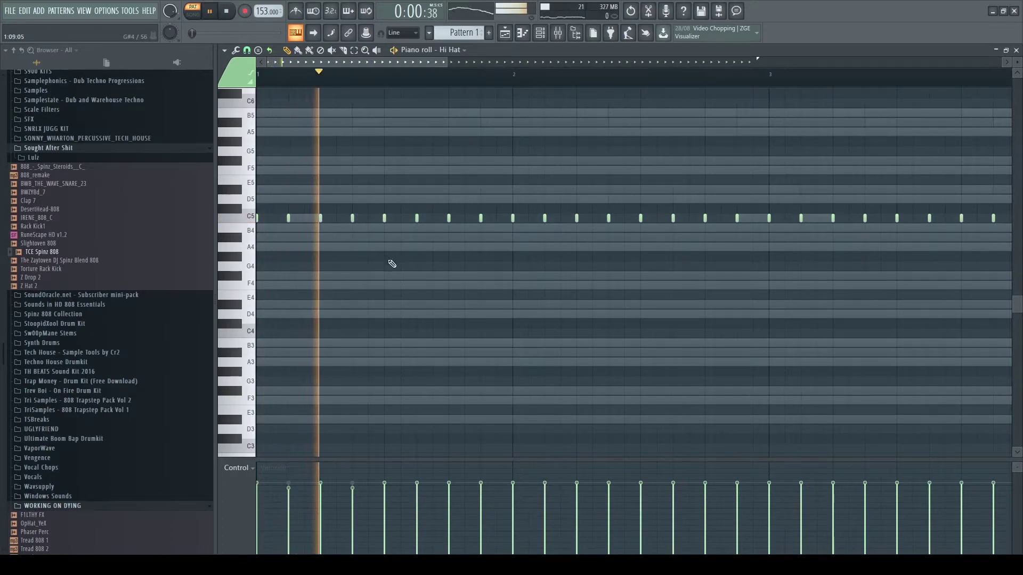
scroll(392, 265, down, 2)
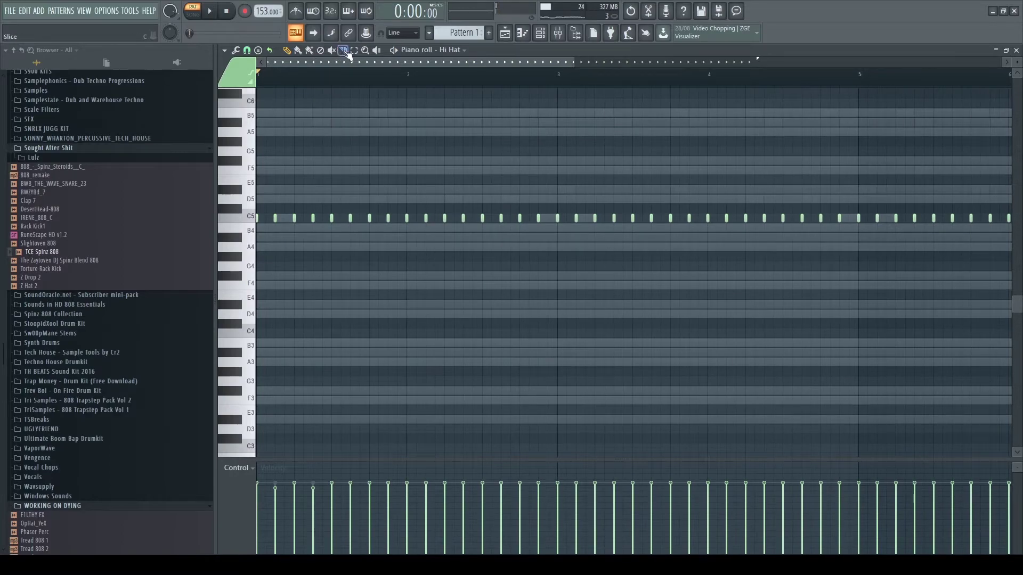
scroll(323, 252, down, 2)
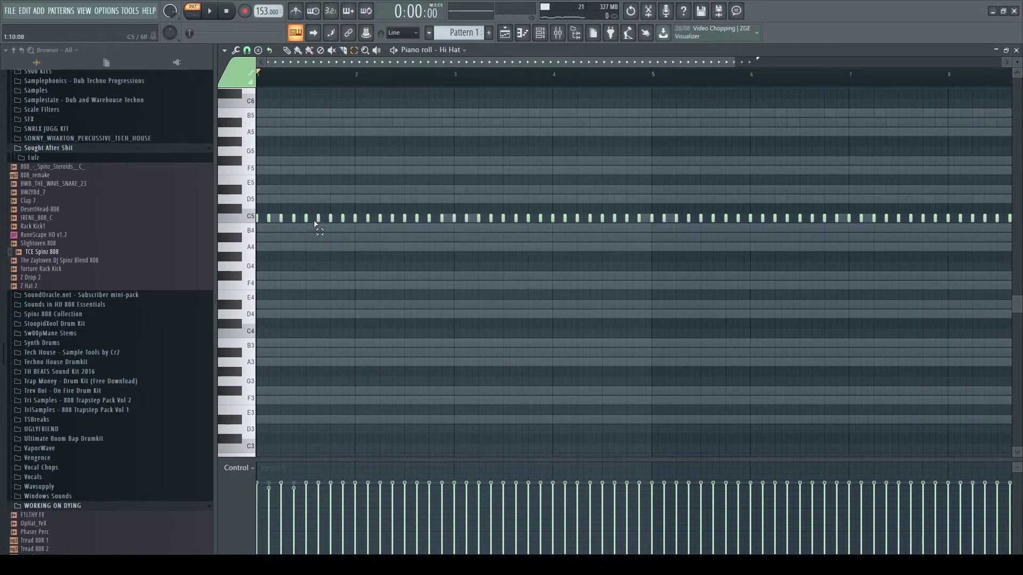
drag(305, 219, 1011, 238)
key(Delete)
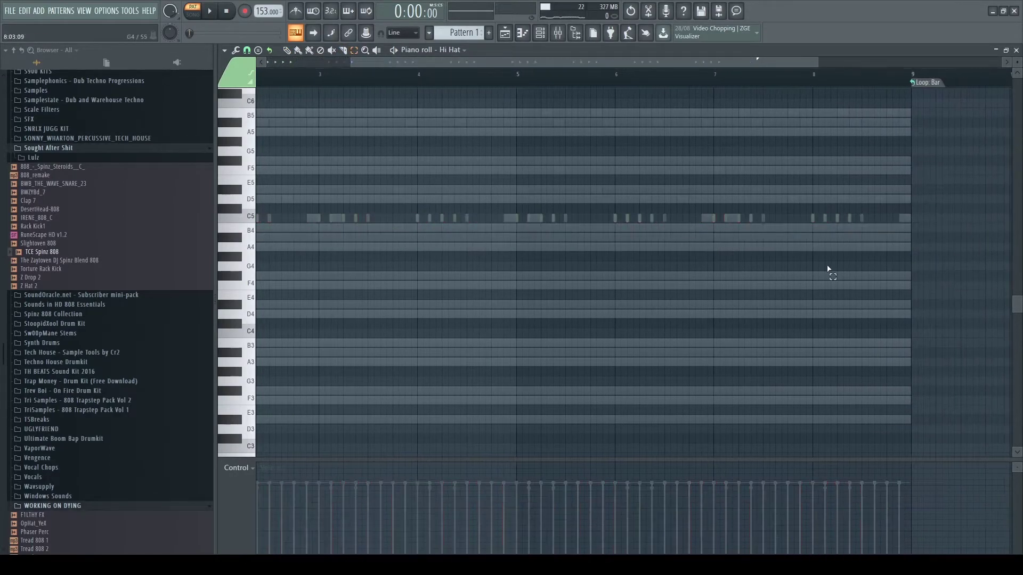
Duplicate the first half bar of four hi-hat hits to fill bar 1.
scroll(870, 267, down, 2)
scroll(263, 273, up, 3)
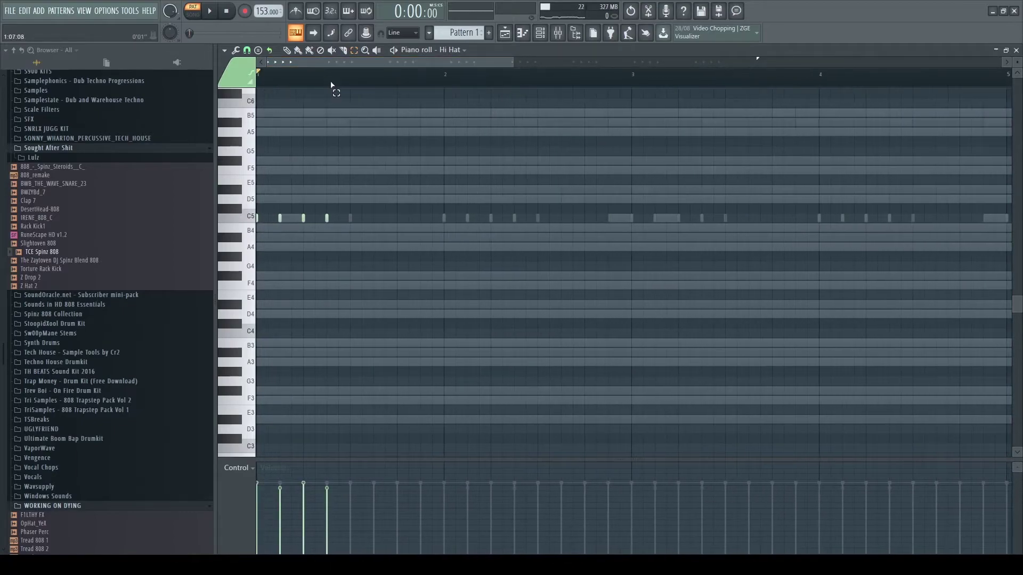
drag(350, 86, 258, 80)
key(ctrl+b)
Select bar 1 of the hi-hat pattern and duplicate it through bar 8.
drag(446, 85, 258, 80)
key(ctrl+b)
key(ctrl+b)
key(ctrl+b)
key(ctrl+b)
key(ctrl+b)
scroll(500, 293, down, 3)
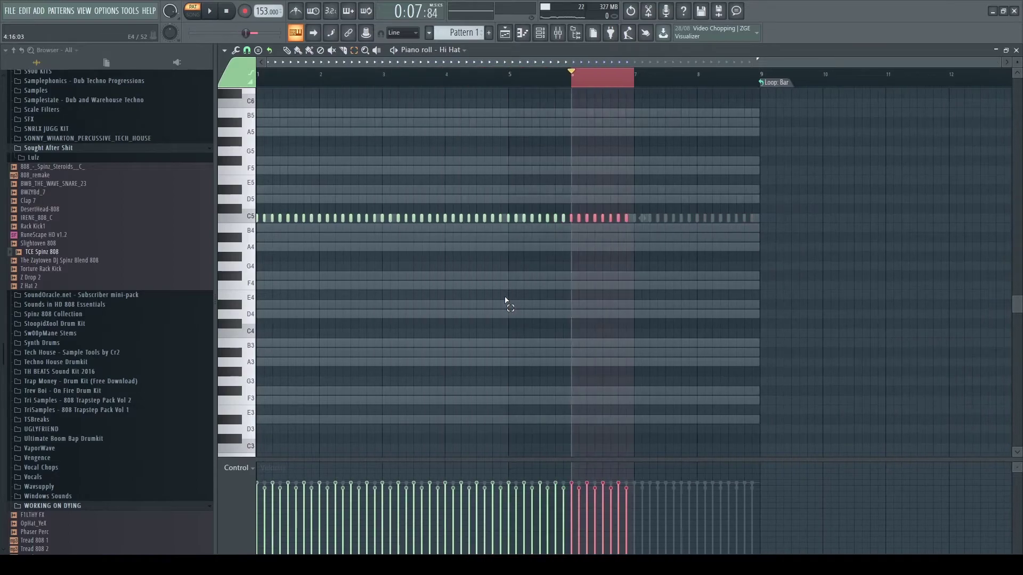
key(ctrl+b)
key(ctrl+b)
Clear the time selection, play back the eight-bar hi-hat pattern and close the Hi Hat piano roll.
key(space)
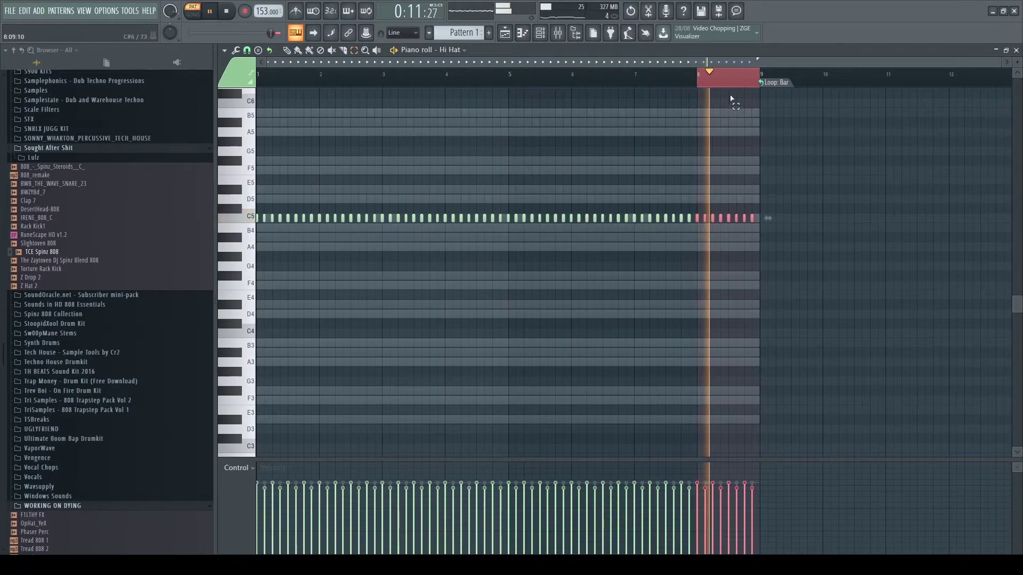
key(space)
ctrl+click(765, 79)
drag(768, 220, 322, 224)
ctrl+click(783, 228)
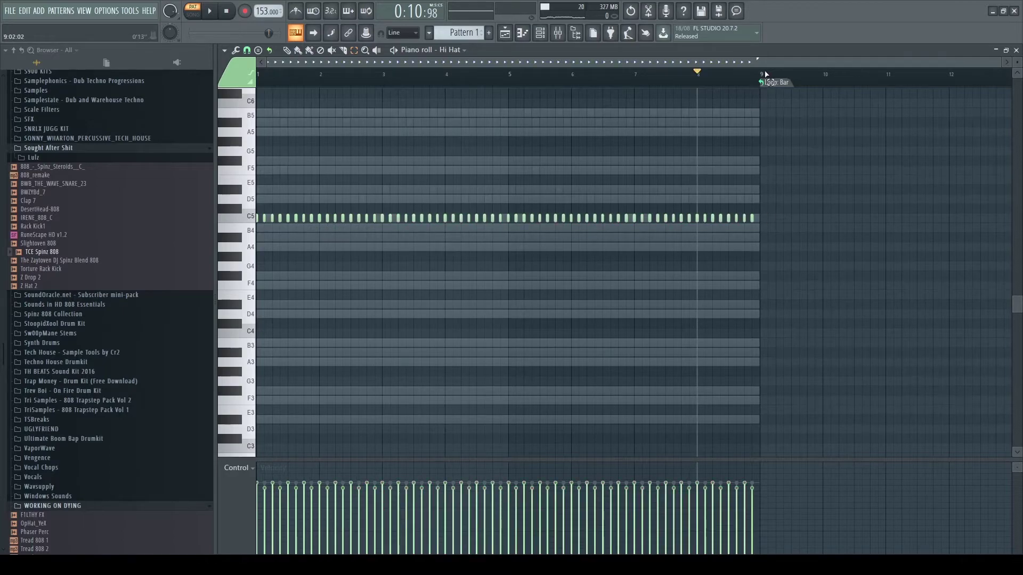
key(space)
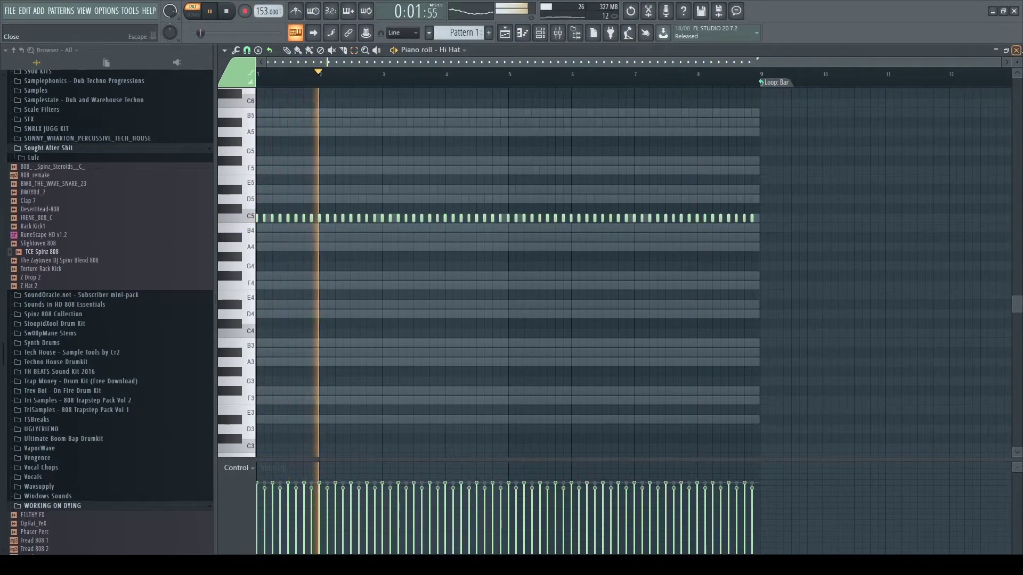
click(1015, 50)
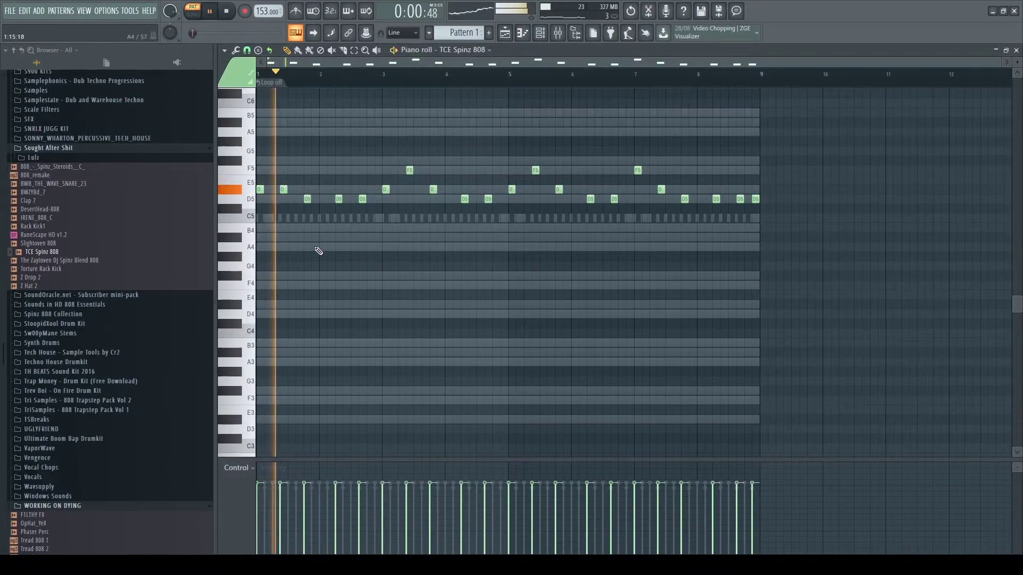
Raise the second TCE Spinz 808 note in bar 1 to F5 and play back the change.
key(space)
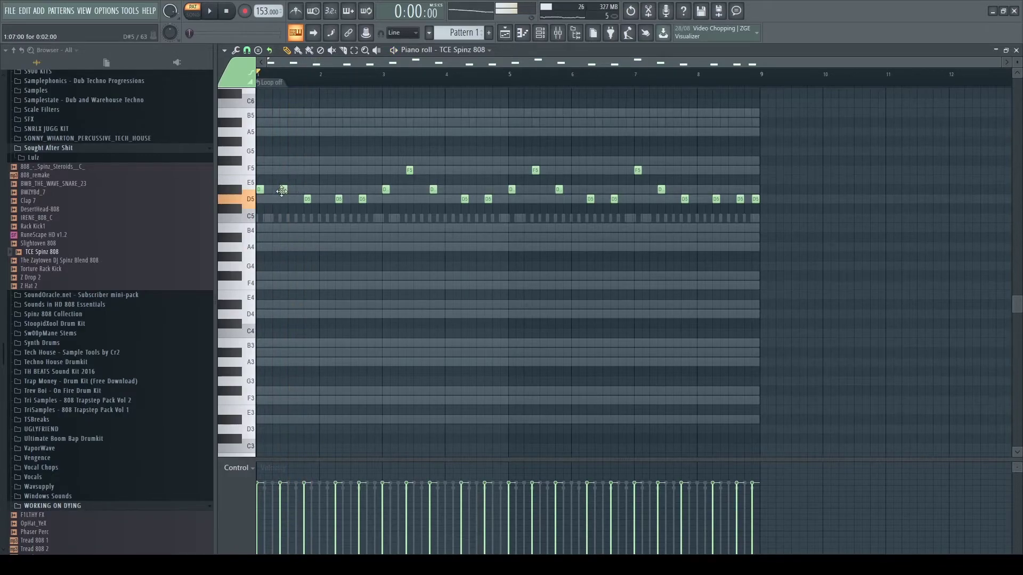
key(space)
key(space)
drag(284, 190, 284, 170)
key(space)
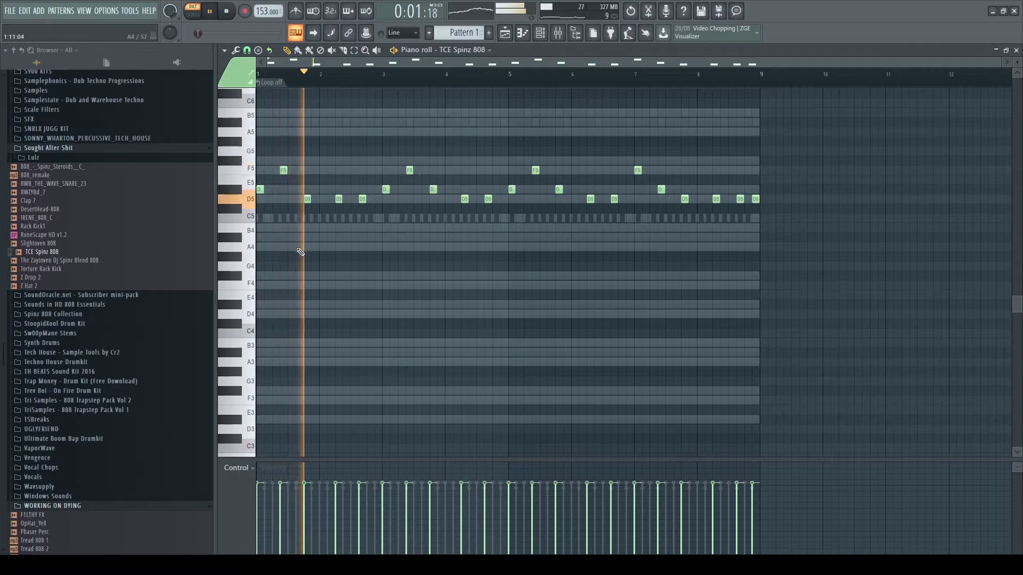
Try the first 808 note of bar 3 at F5 during playback, and return it to D#5.
key(space)
drag(385, 178, 385, 170)
key(space)
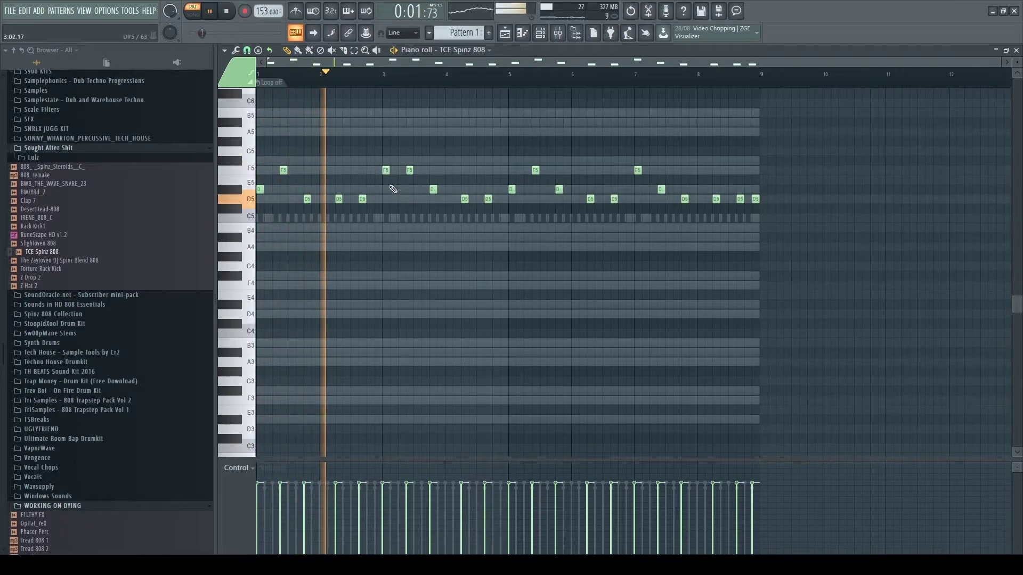
key(space)
drag(384, 170, 385, 189)
key(space)
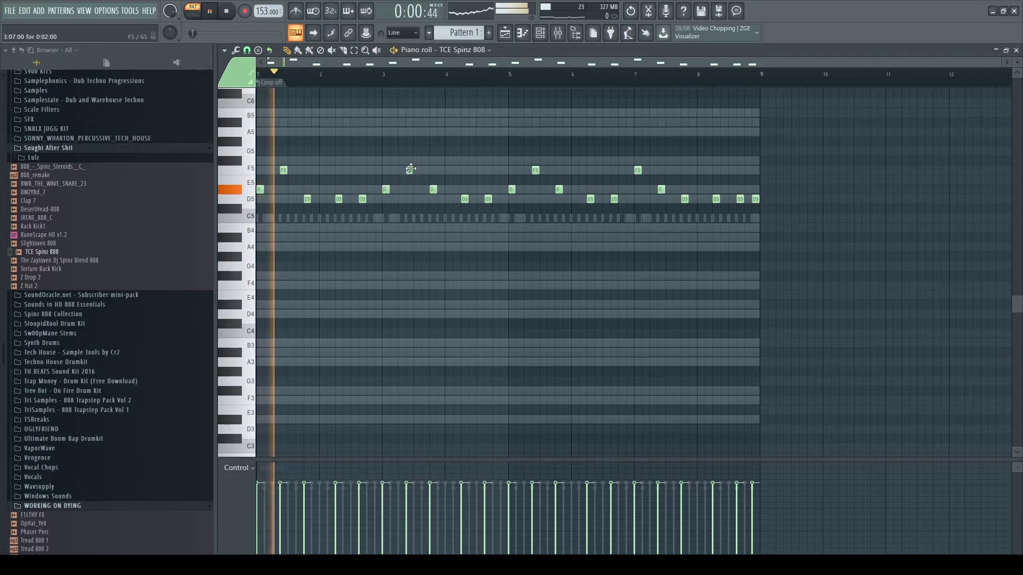
Set bar 5's first 808 note to F5 and its second to D#5, playing back from bar 5.
key(space)
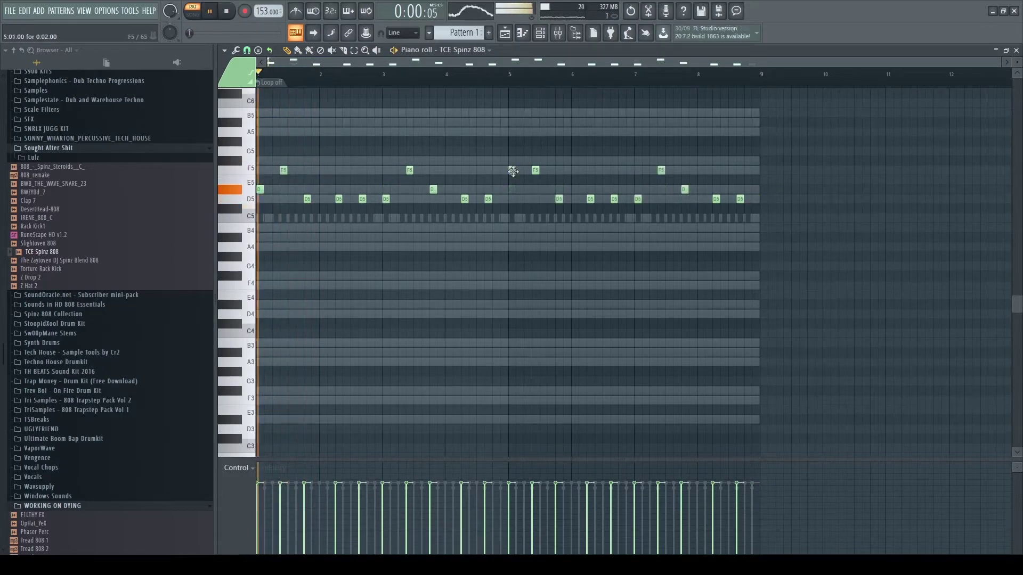
key(space)
click(509, 80)
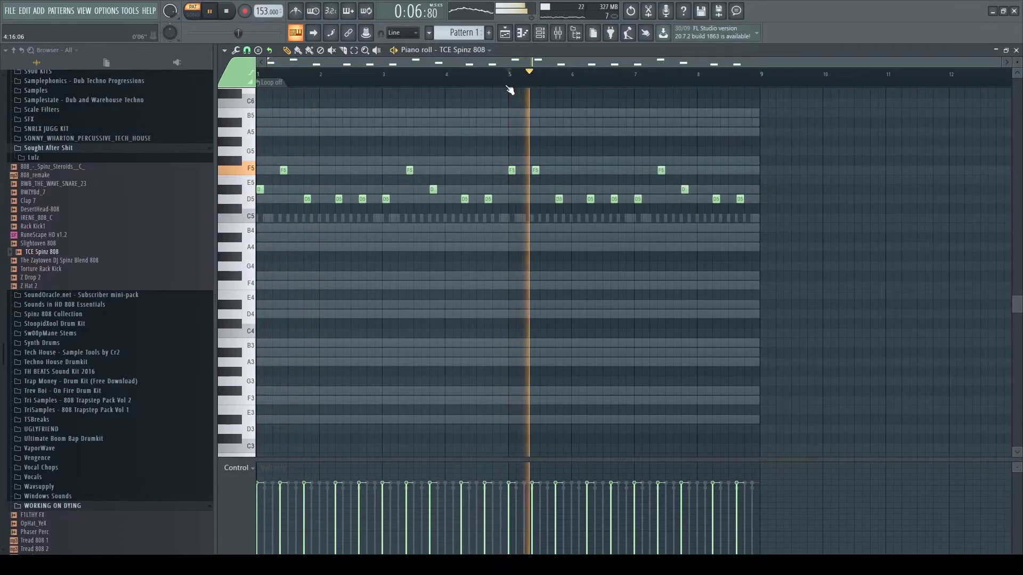
drag(536, 170, 535, 189)
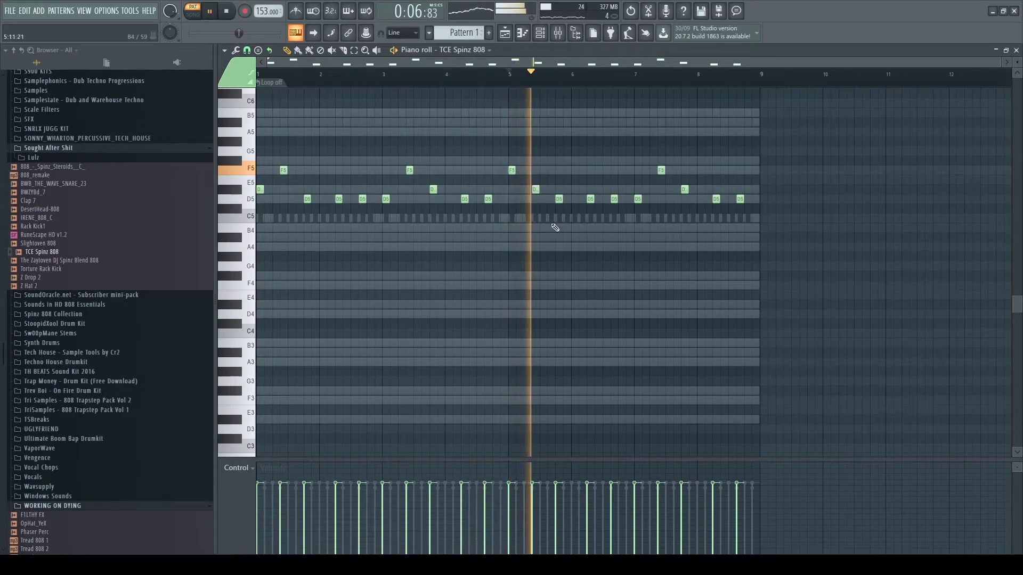
Set the first three 808 notes of bar 7 to F5, D#5 and D5, checking them during playback.
key(space)
click(638, 170)
key(space)
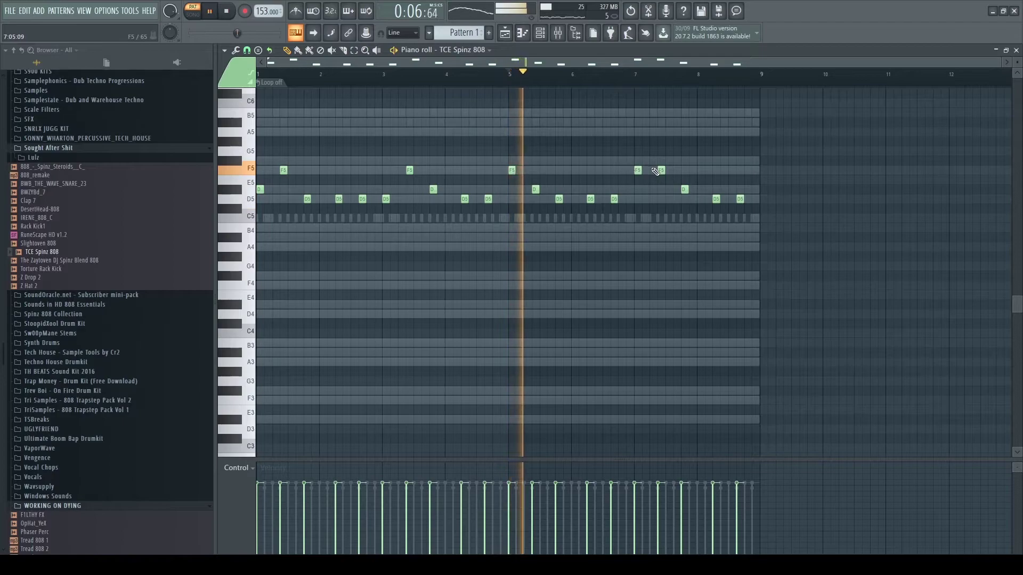
click(659, 189)
right_click(662, 170)
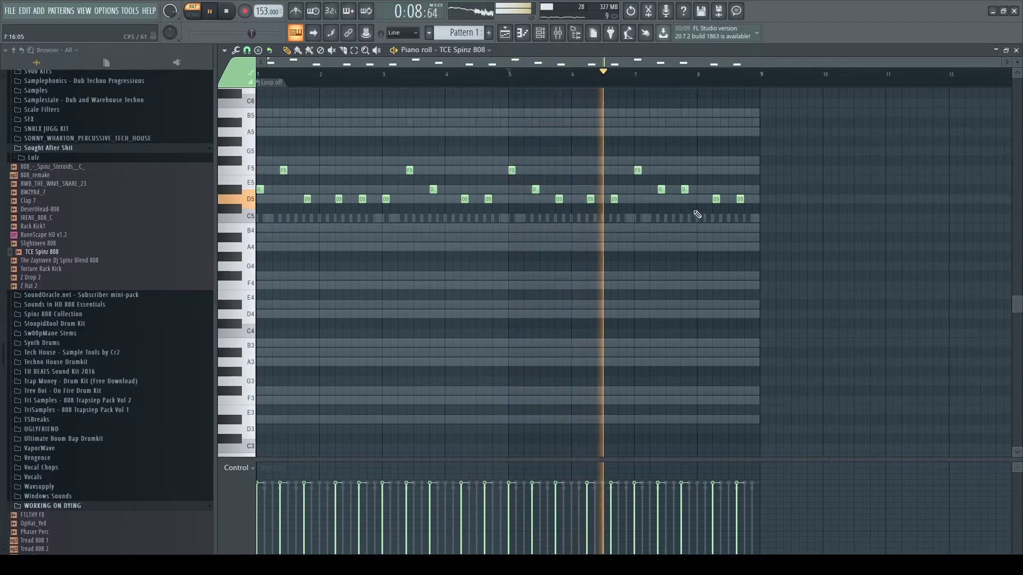
drag(684, 191, 684, 199)
key(space)
key(space)
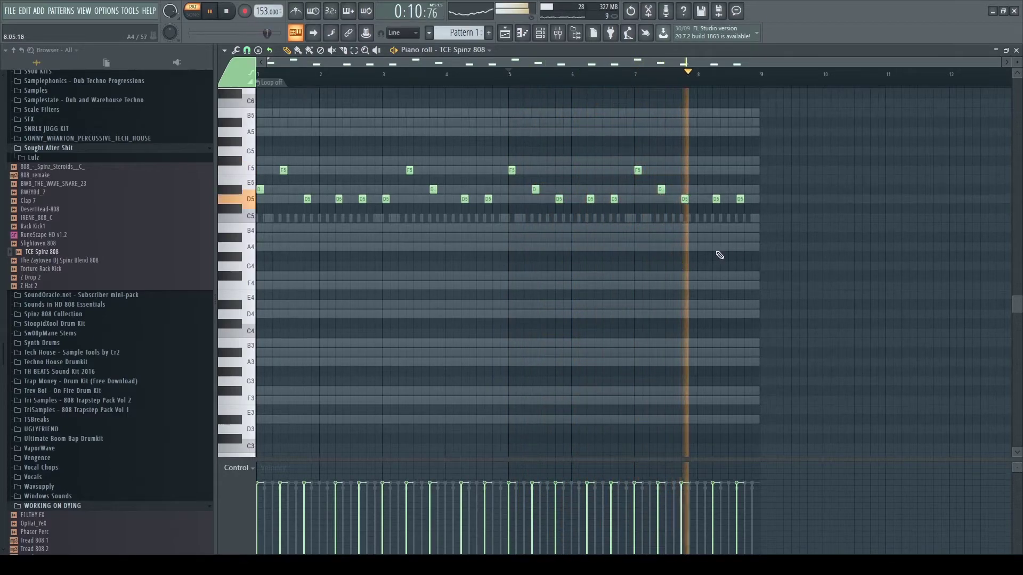
Try an extra D5 note at the end of bar 8, delete it and close the 808 piano roll.
click(752, 199)
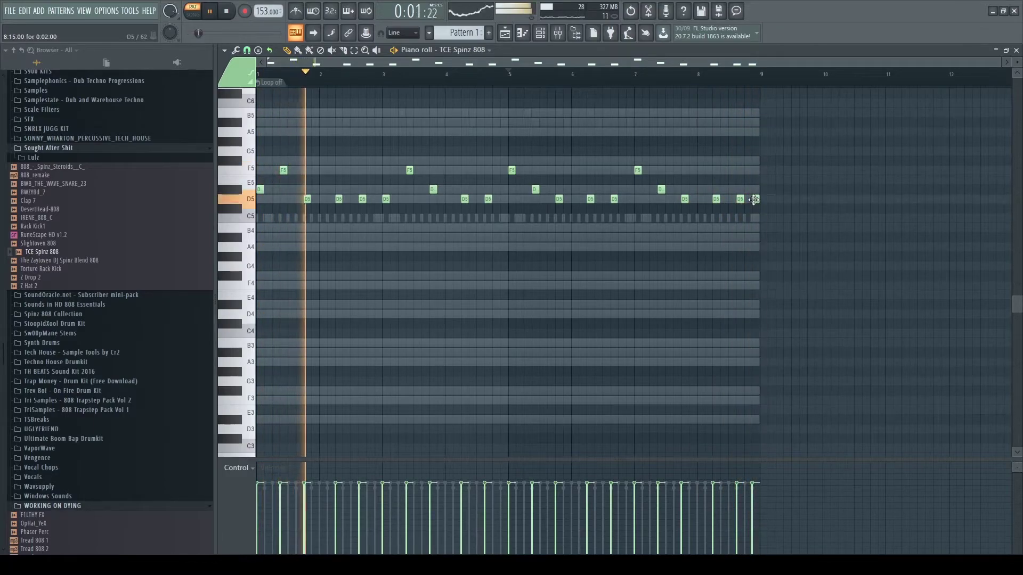
right_click(754, 199)
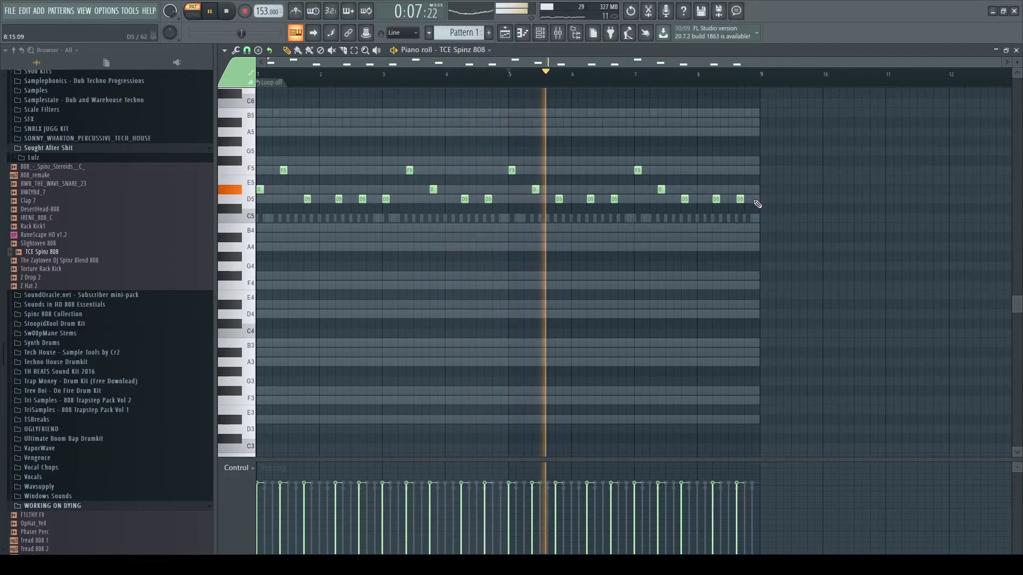
click(1016, 50)
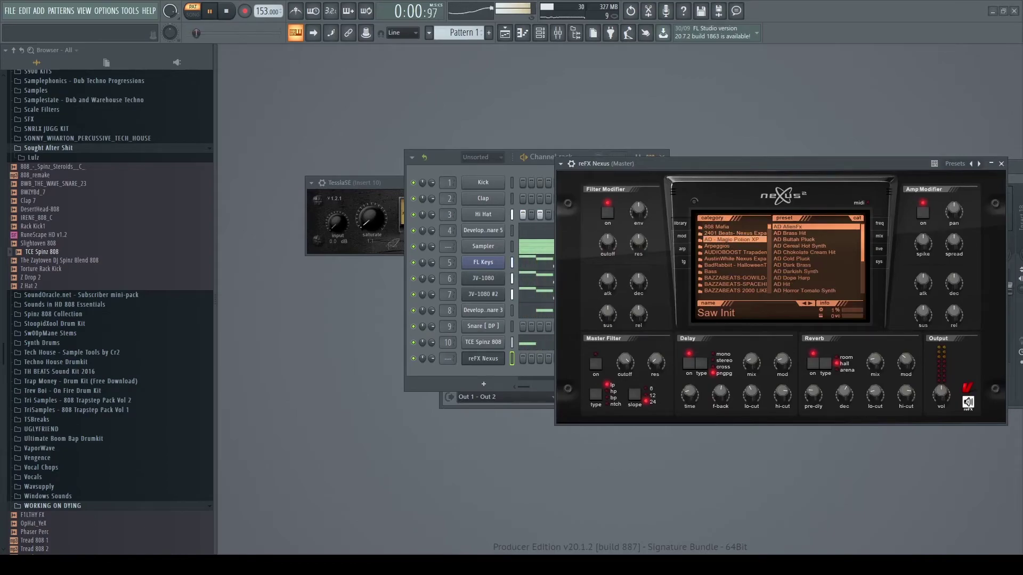
Search the Nexus presets for "pizzi" and load DRZA Pizzi 2.
key(ctrl+f)
text(pizzi)
key(Return)
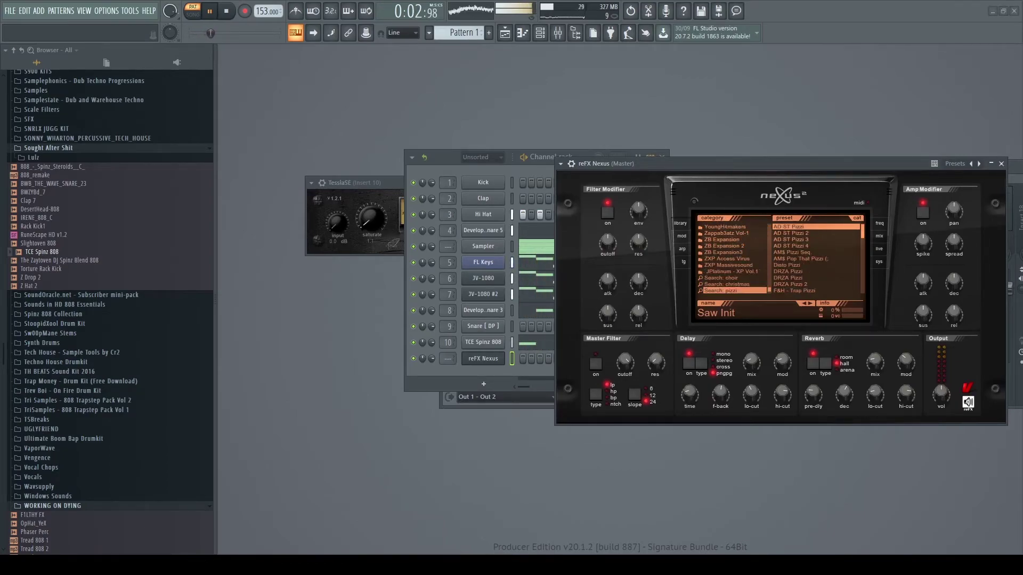
click(790, 284)
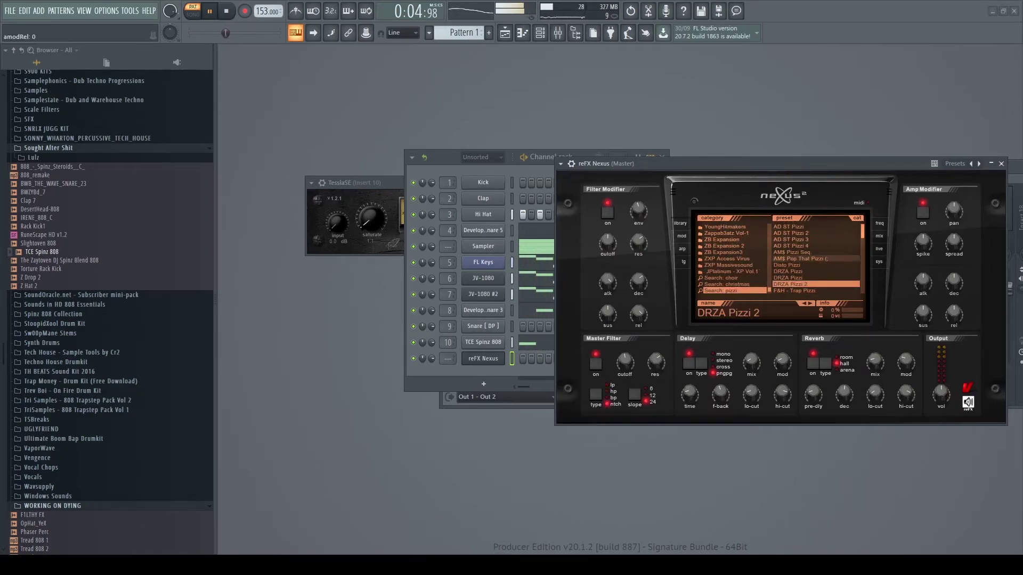
Copy the melody notes into the reFX Nexus channel.
click(573, 154)
scroll(448, 359, up, 3)
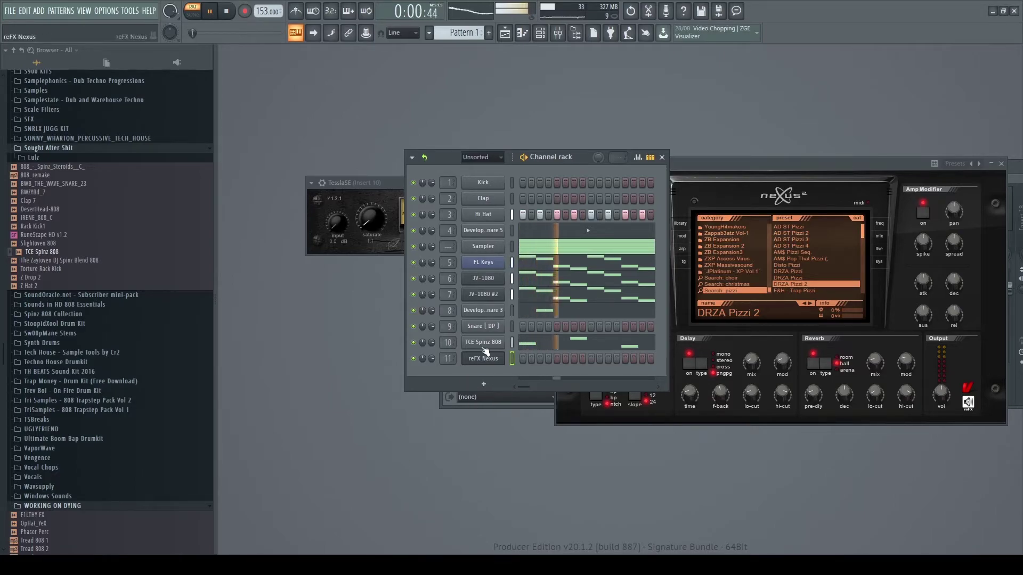
click(510, 294)
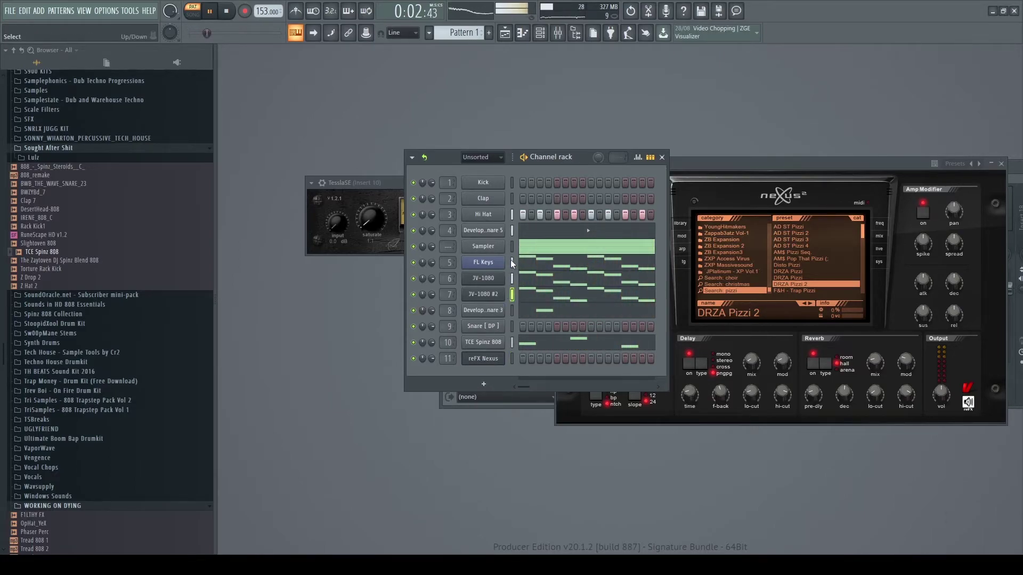
click(511, 357)
key(ctrl+v)
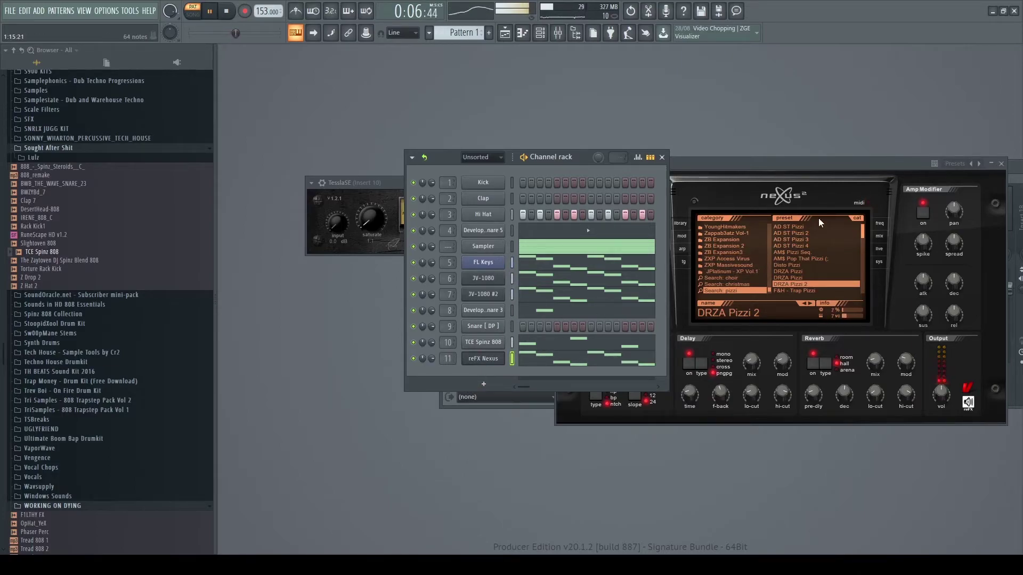
Move the Nexus window out of the way, lower the volume of mixer Insert 11 and unmute that track.
drag(820, 159, 849, 321)
drag(868, 288, 868, 316)
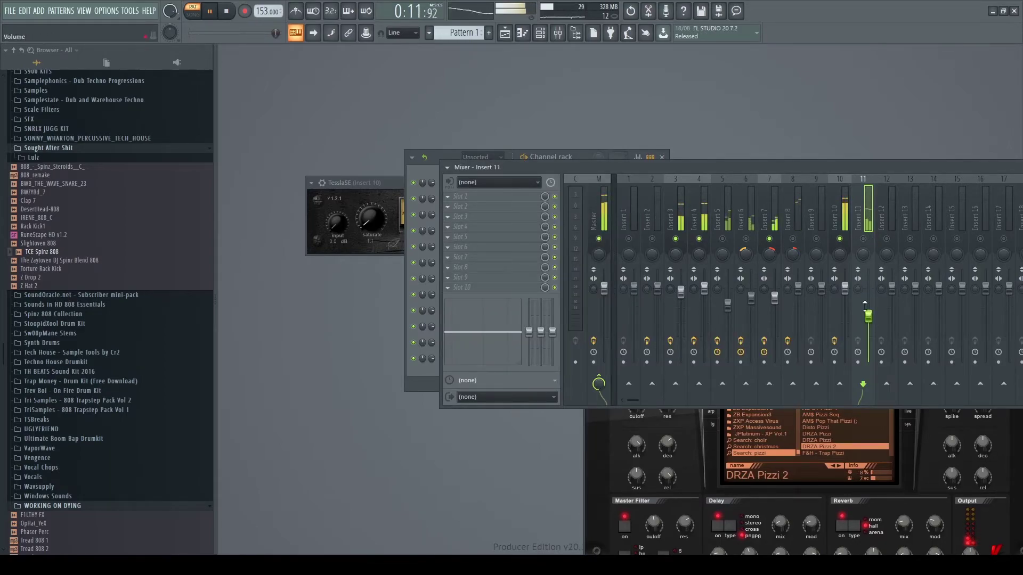
click(864, 240)
Examine the pasted reFX Nexus notes in the piano roll and close it.
click(569, 155)
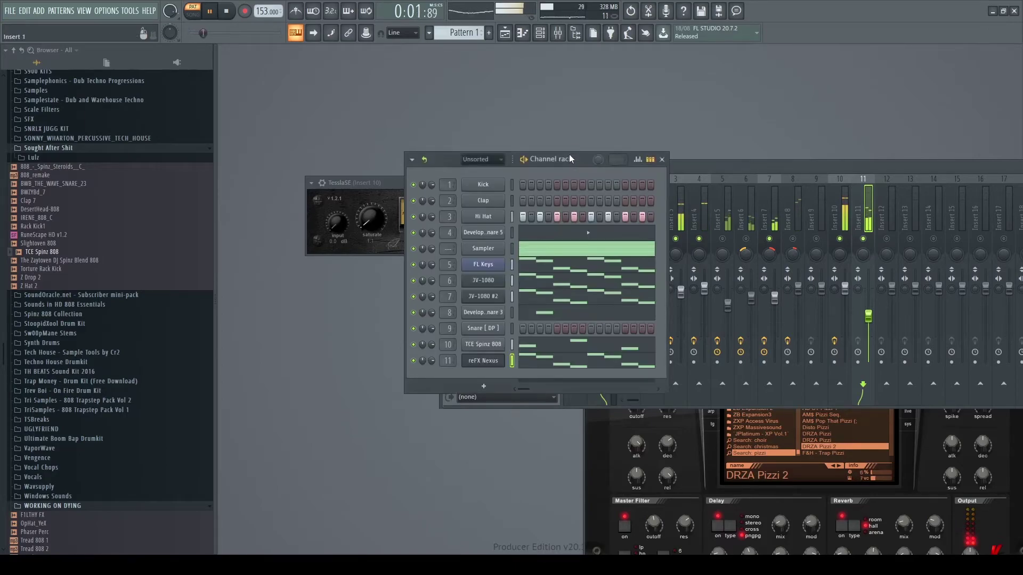
click(520, 361)
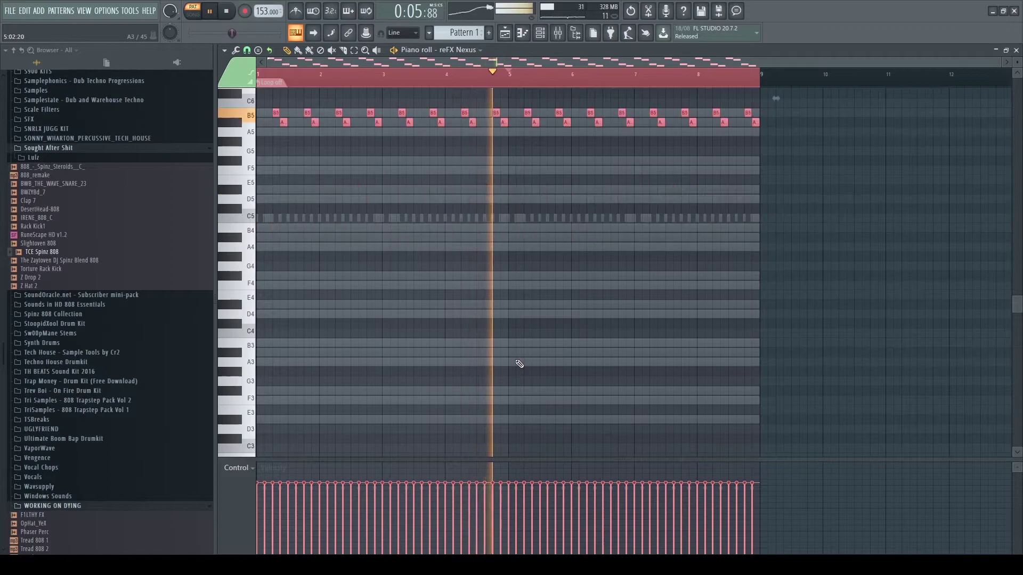
scroll(520, 364, up, 5)
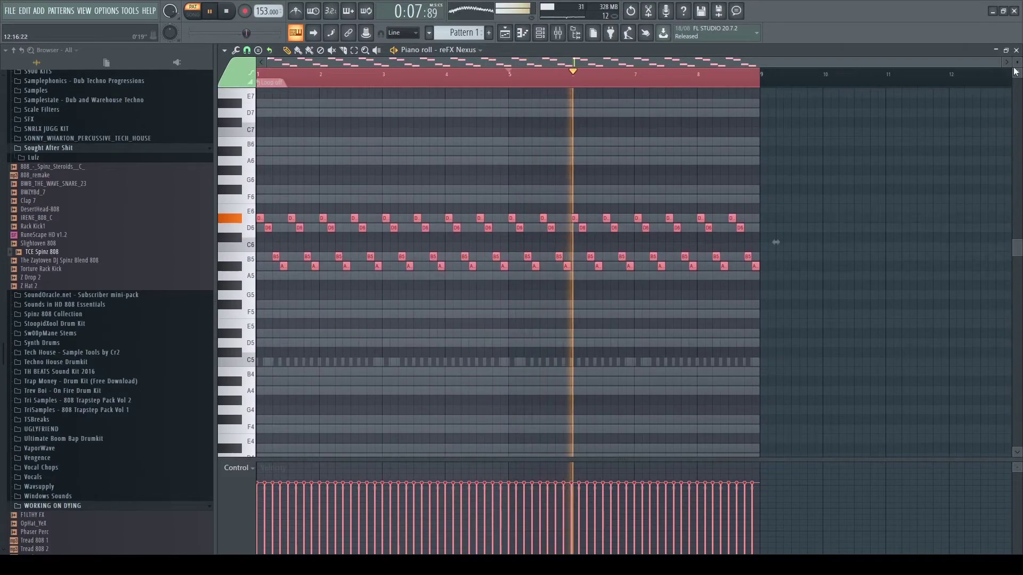
click(1017, 50)
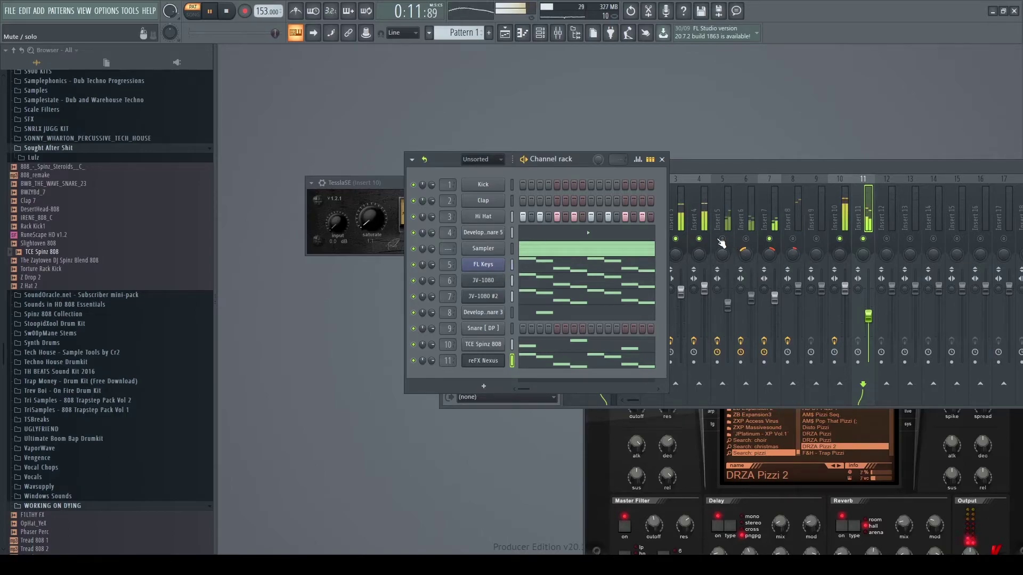
Unmute mixer Insert 5 and disable both of its Gross Beat effects.
click(724, 240)
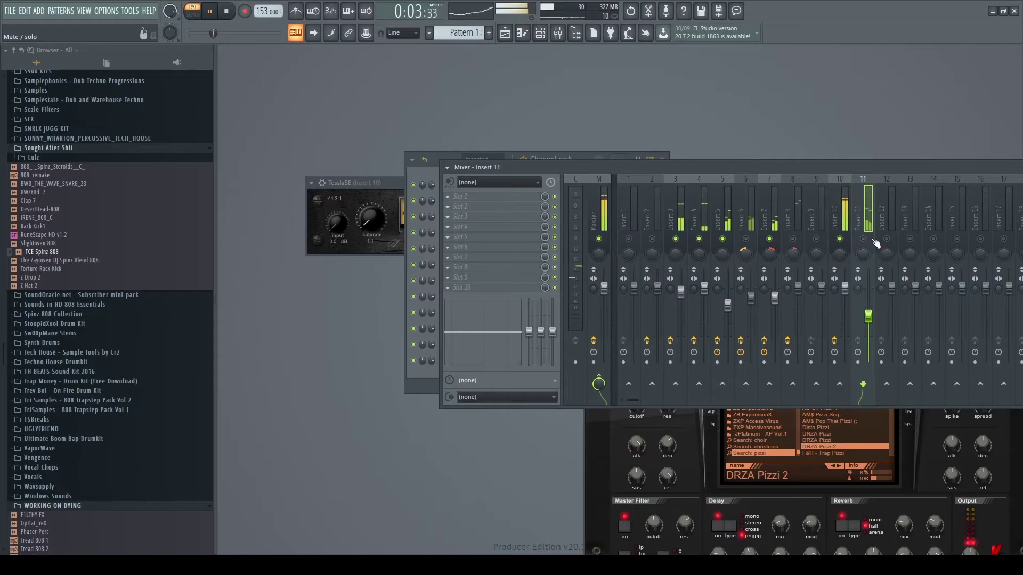
click(725, 244)
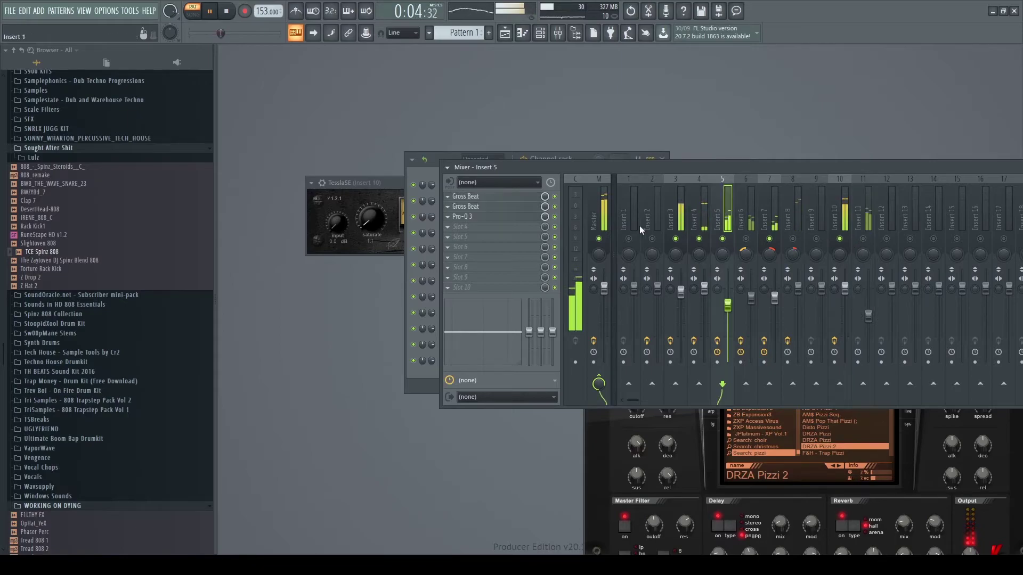
click(555, 207)
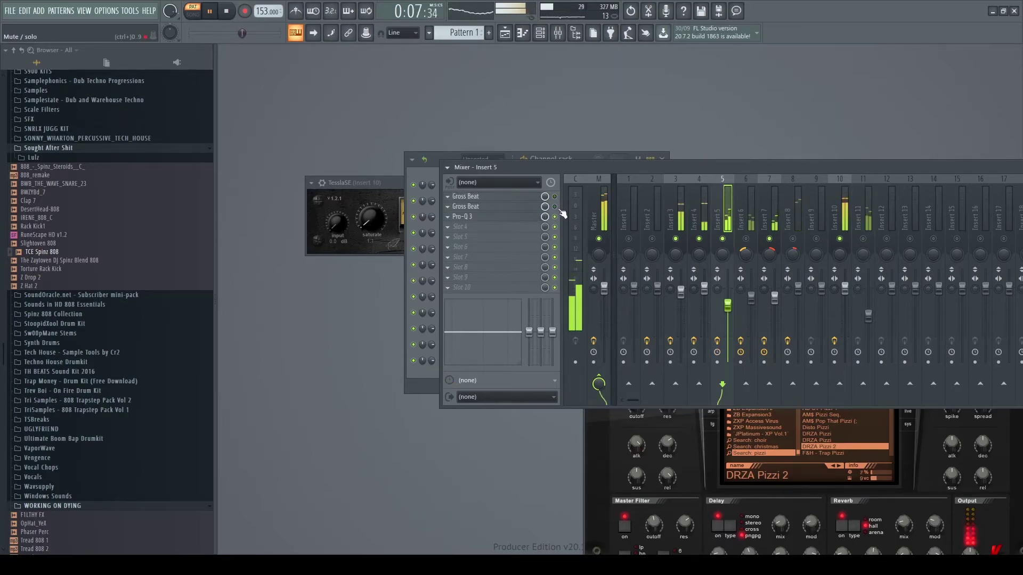
Load LFOTool on Insert 5 with the Sidechain preset and an LFO rate of 1/2.
scroll(462, 218, down, 1)
click(448, 219)
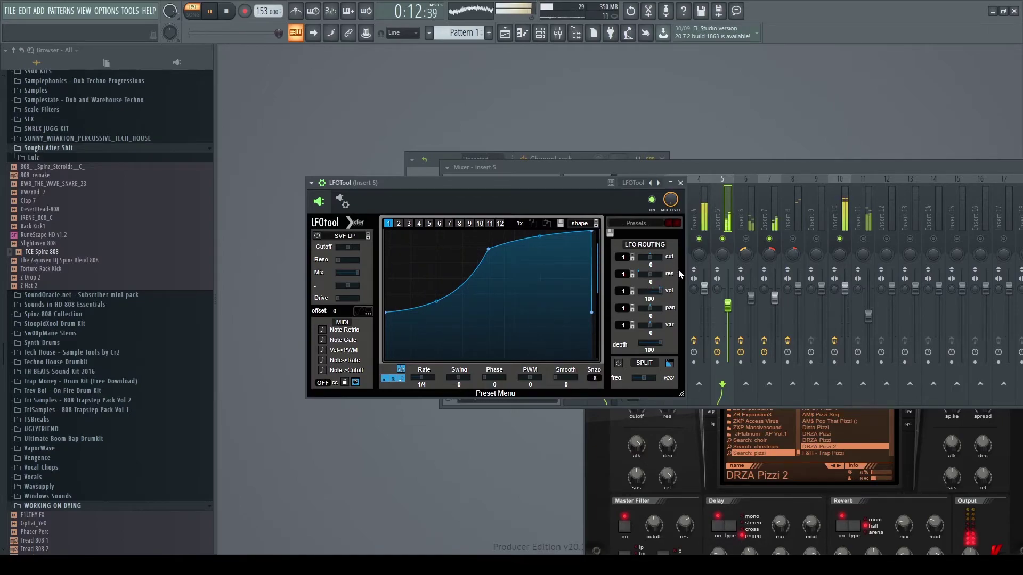
click(757, 395)
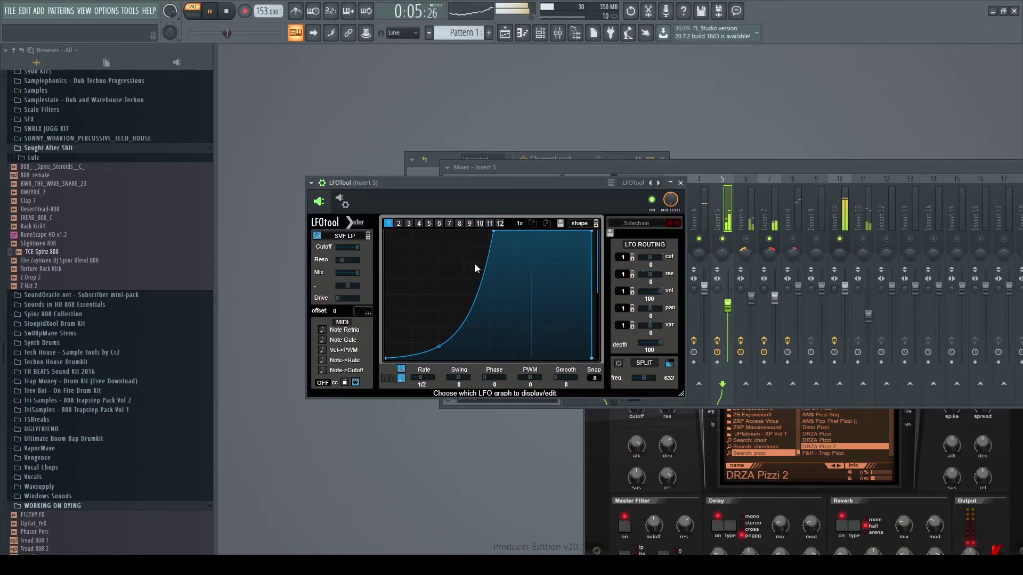
drag(419, 376, 430, 382)
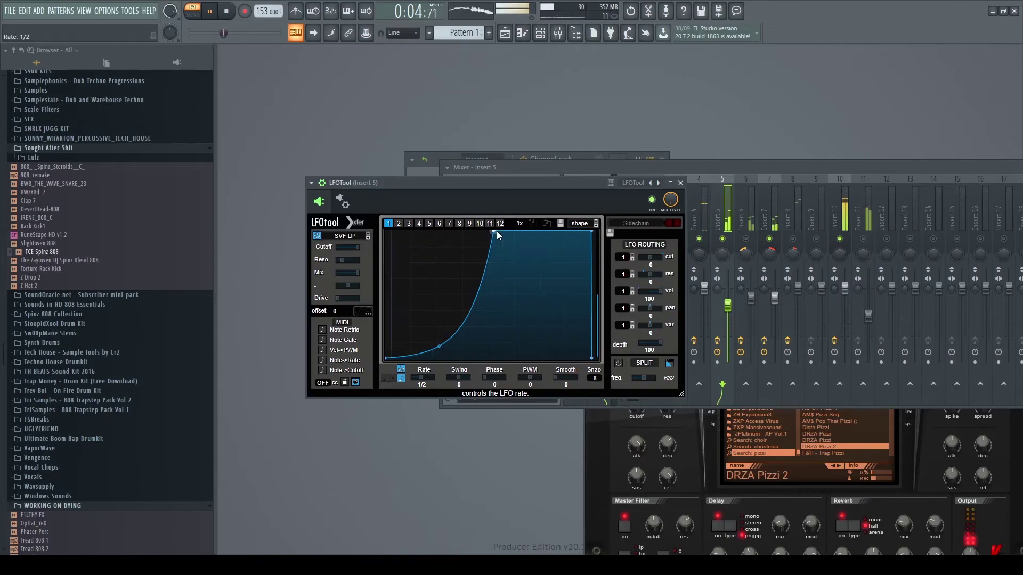
Switch LFOTool to the Smal shadows preset, setting the rate to 1/2 and reducing the cutoff routing amount.
click(676, 226)
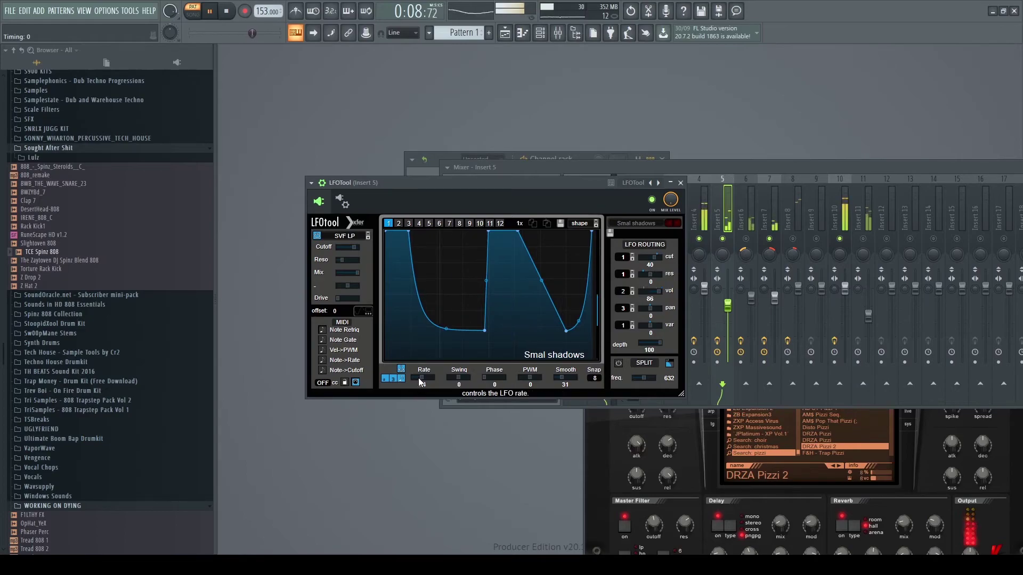
drag(420, 378, 417, 378)
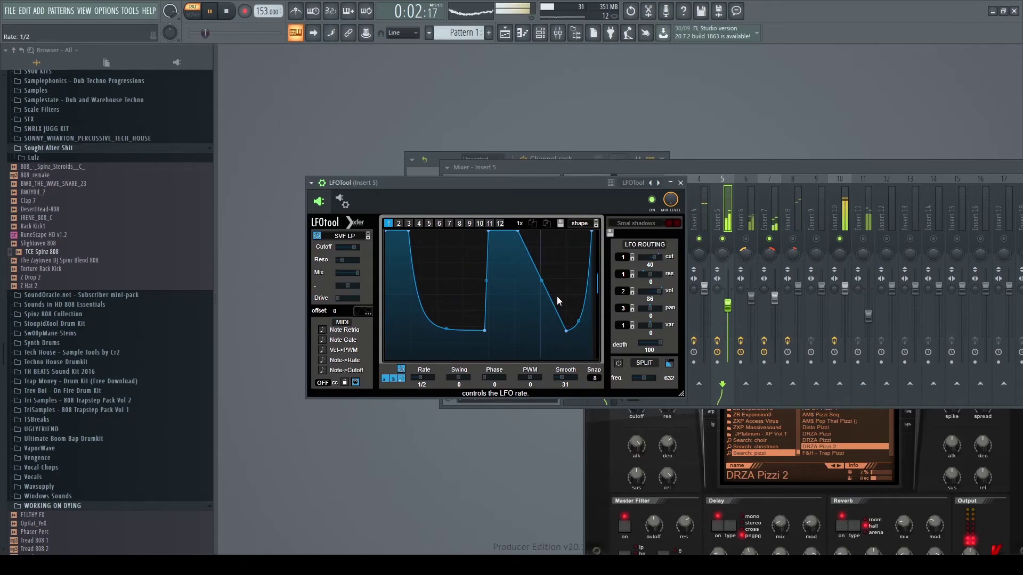
drag(651, 257, 625, 261)
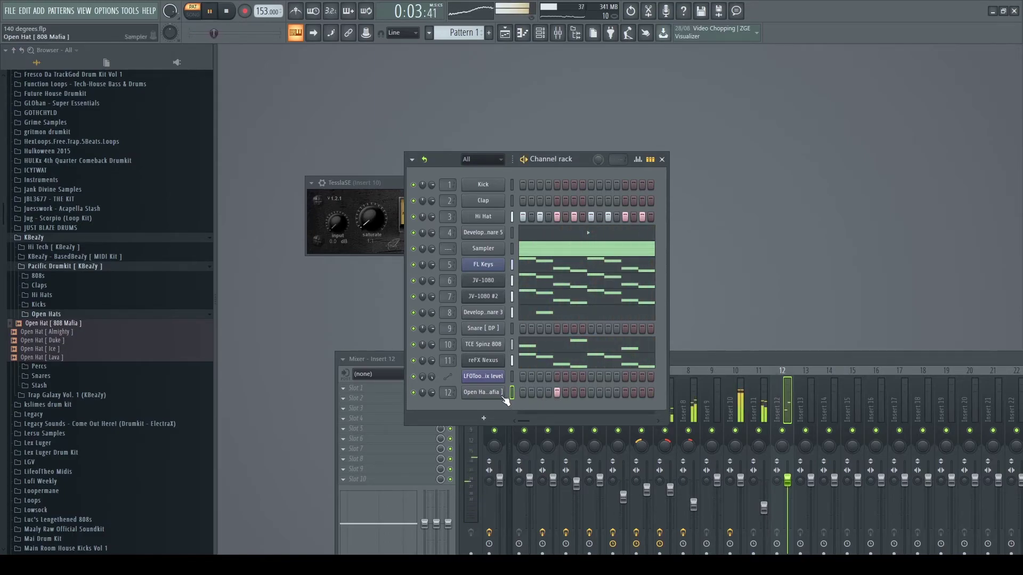
Duplicate bars 1 and 2 of the Open Hat [ 808 Mafia ] pattern into bars 3 and 4, and play it back.
key(F7)
click(354, 51)
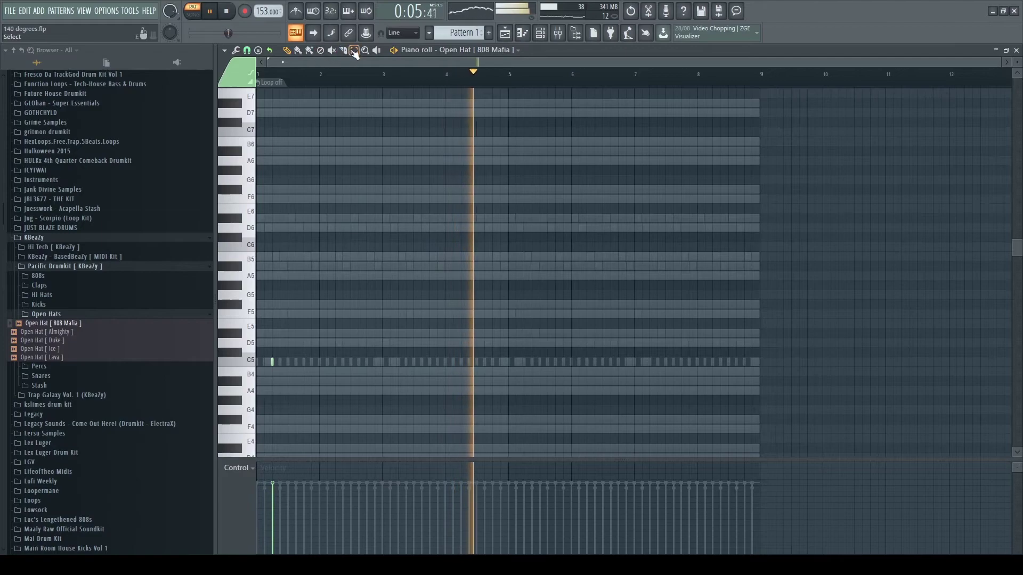
drag(319, 79, 139, 70)
key(space)
drag(381, 78, 146, 77)
key(ctrl+b)
key(space)
key(space)
click(508, 82)
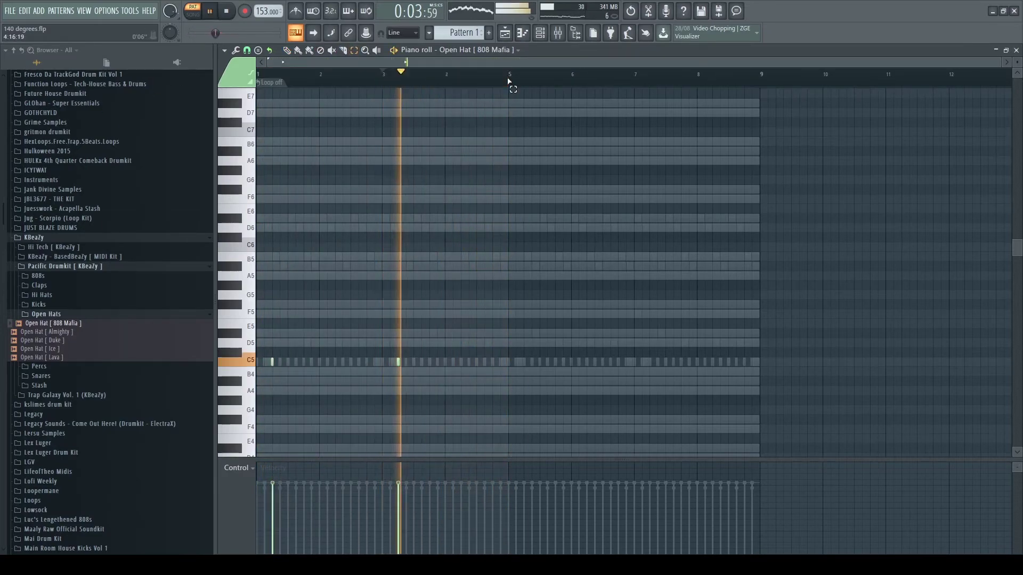
key(space)
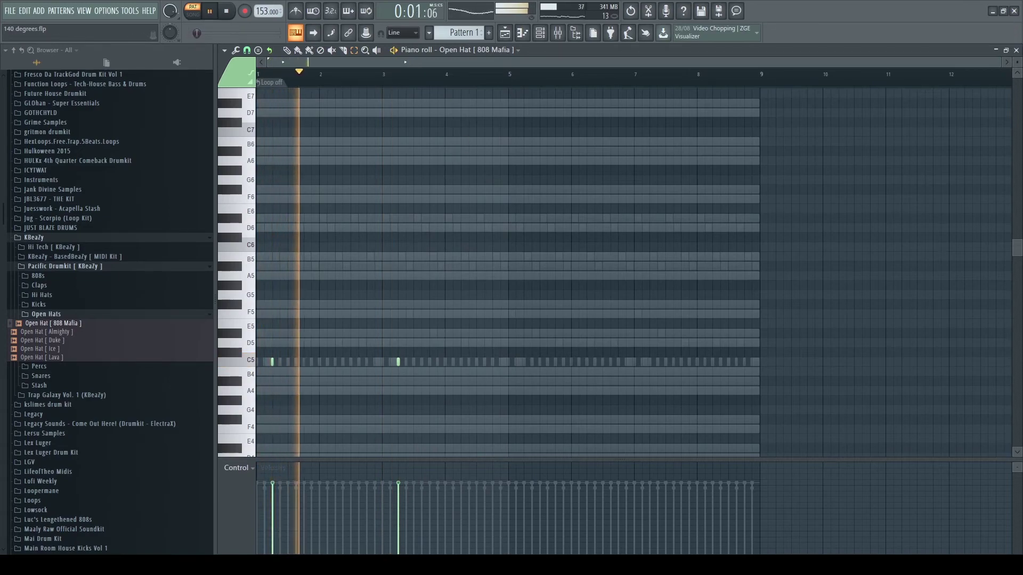
Close the open-hat piano roll and look through the drum kit folders in the browser, collapsing the WORKING ON DYING folder.
click(1016, 51)
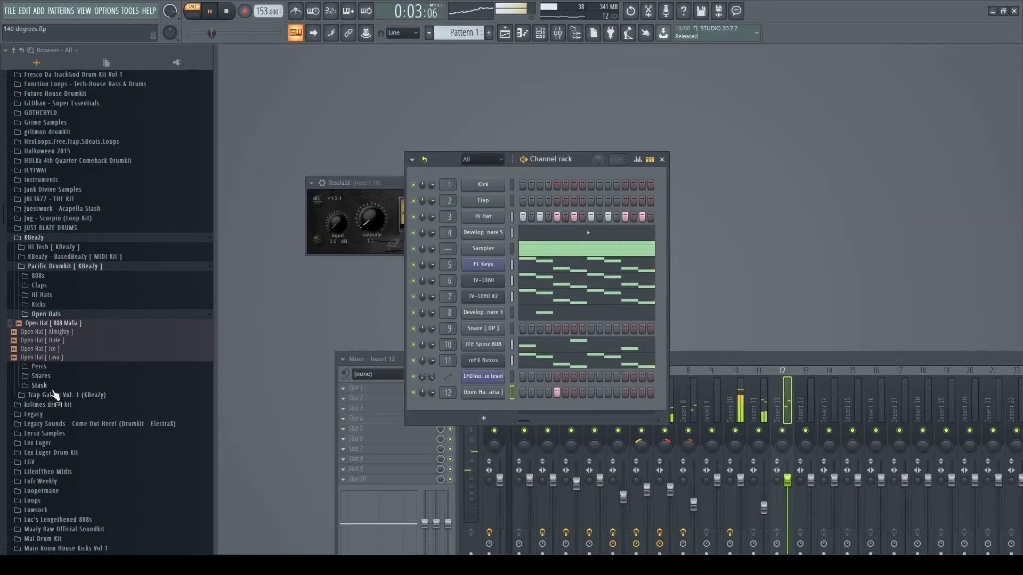
scroll(58, 372, down, 20)
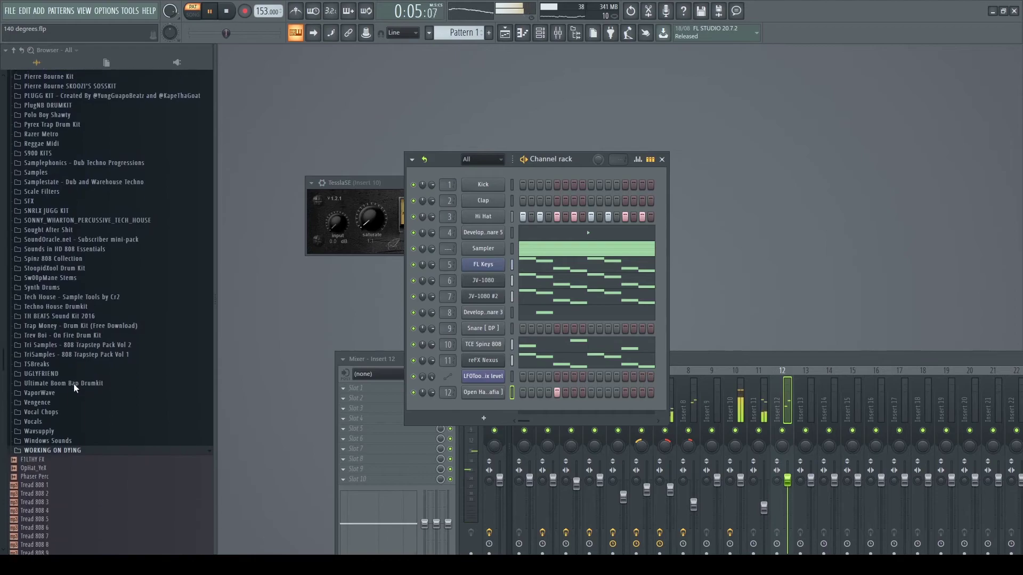
click(71, 447)
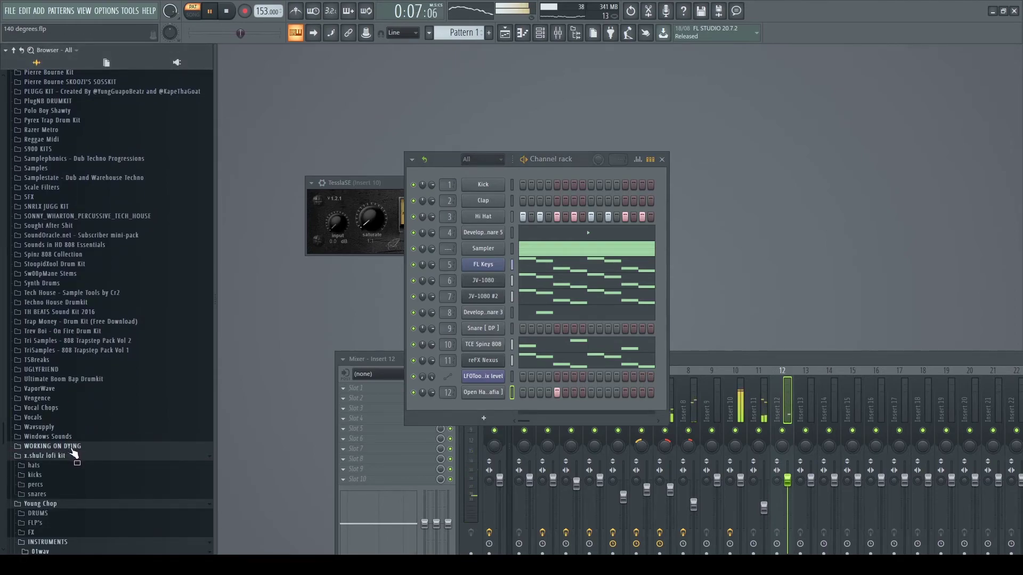
scroll(77, 459, down, 4)
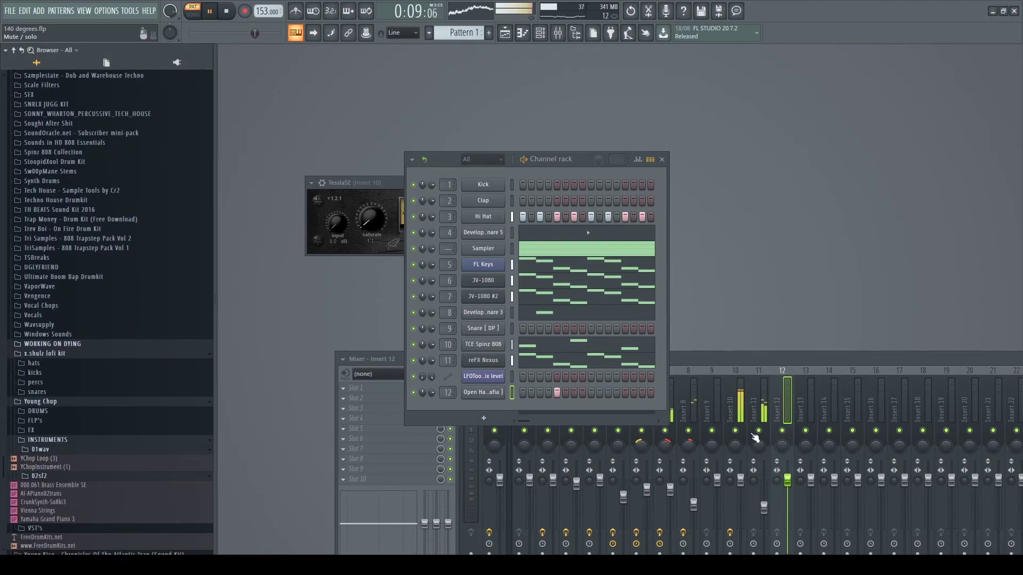
Load Pro-Q 3 on mixer Insert 11 with the Low Cut Brickwall preset and set the cut frequency to about 357 Hz.
click(767, 399)
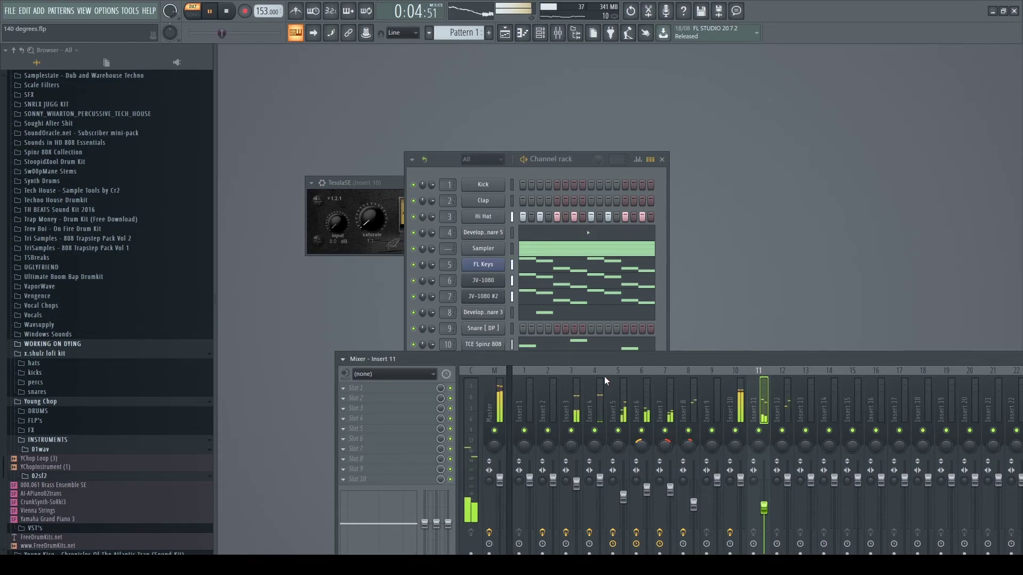
click(585, 205)
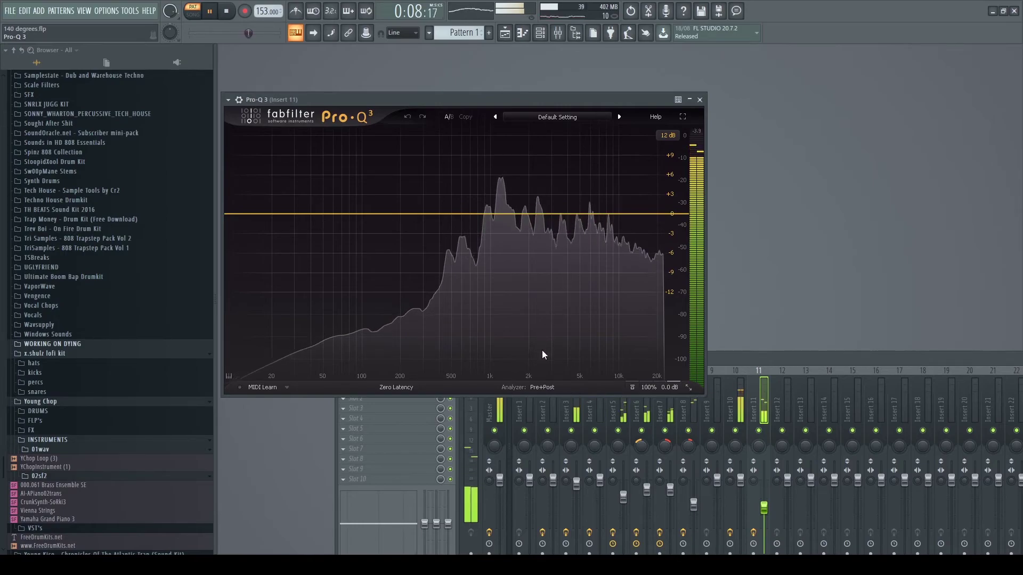
click(571, 383)
drag(321, 219, 403, 230)
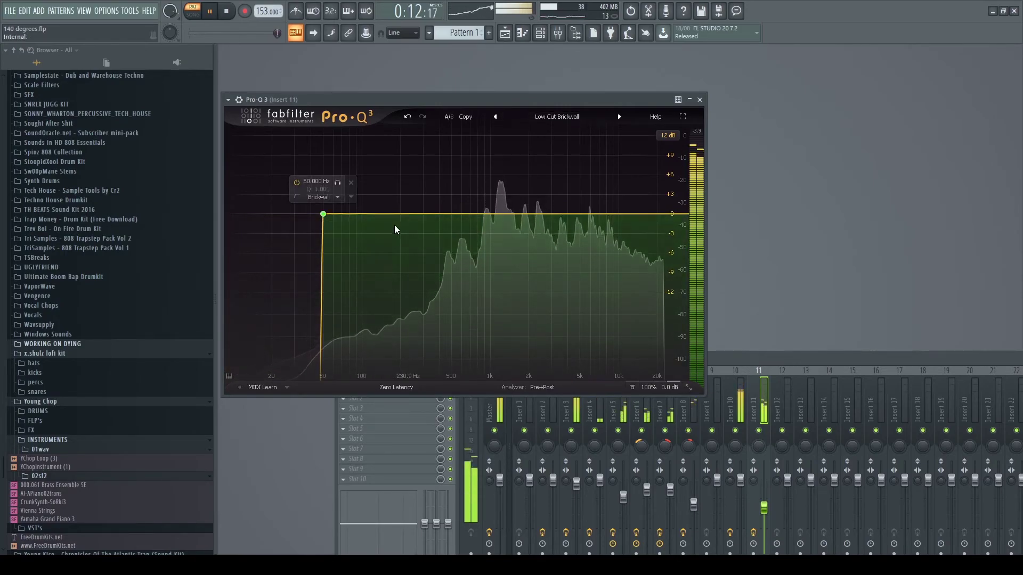
drag(323, 213, 432, 216)
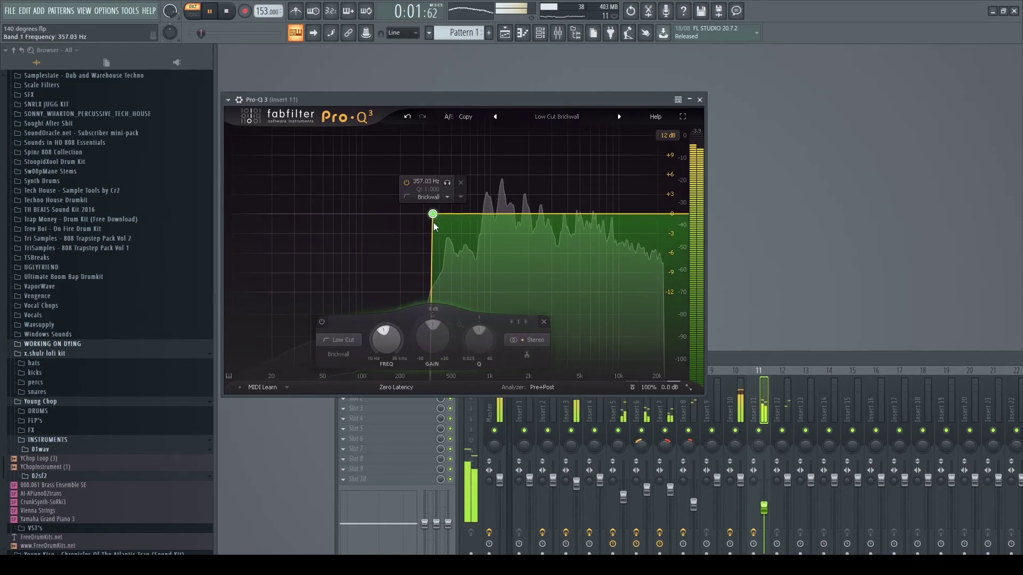
click(700, 100)
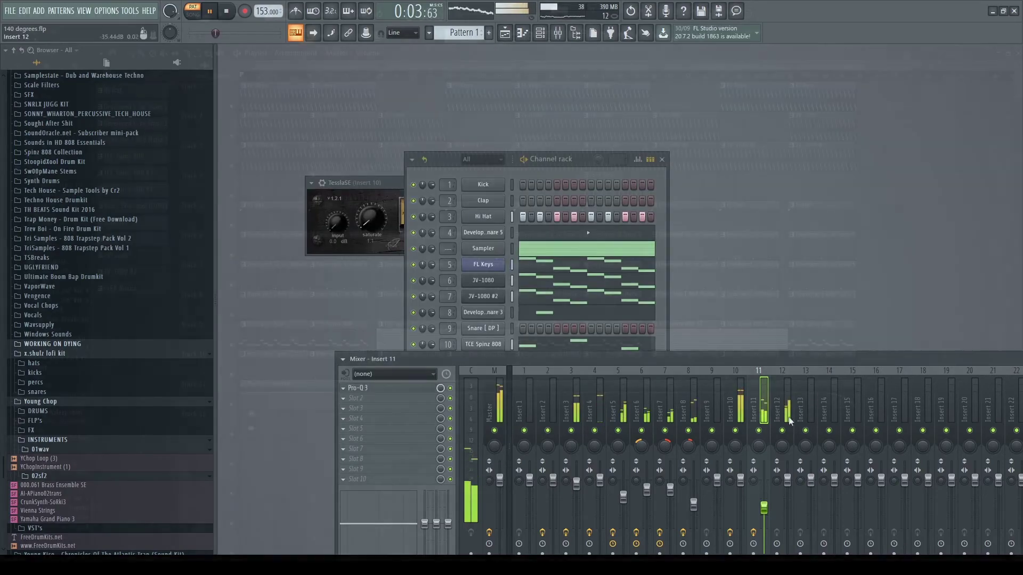